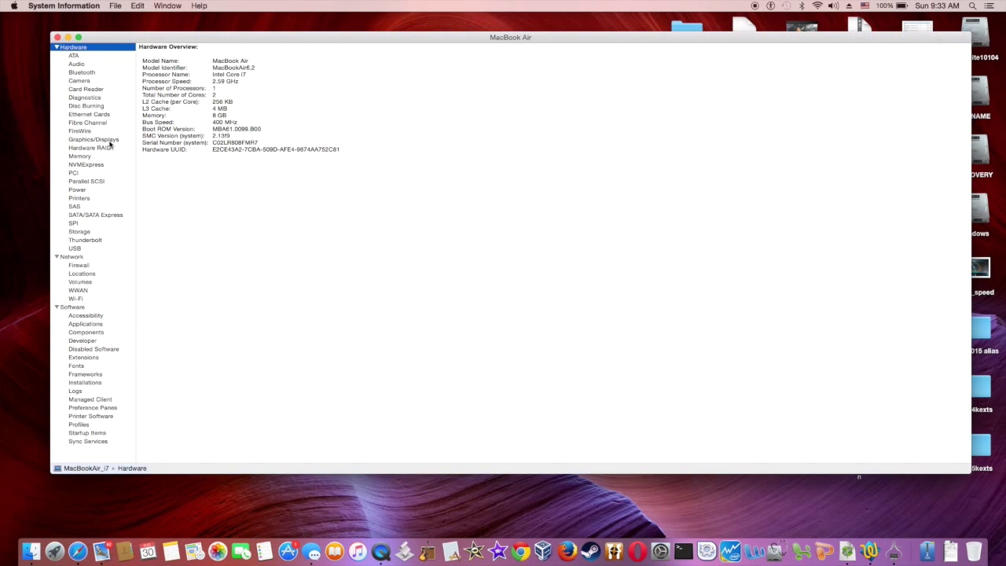
Step: Check the graphics chipset model in the Graphics/Displays section of the hardware report
{"action": "left_click", "coordinate": [109, 142]}
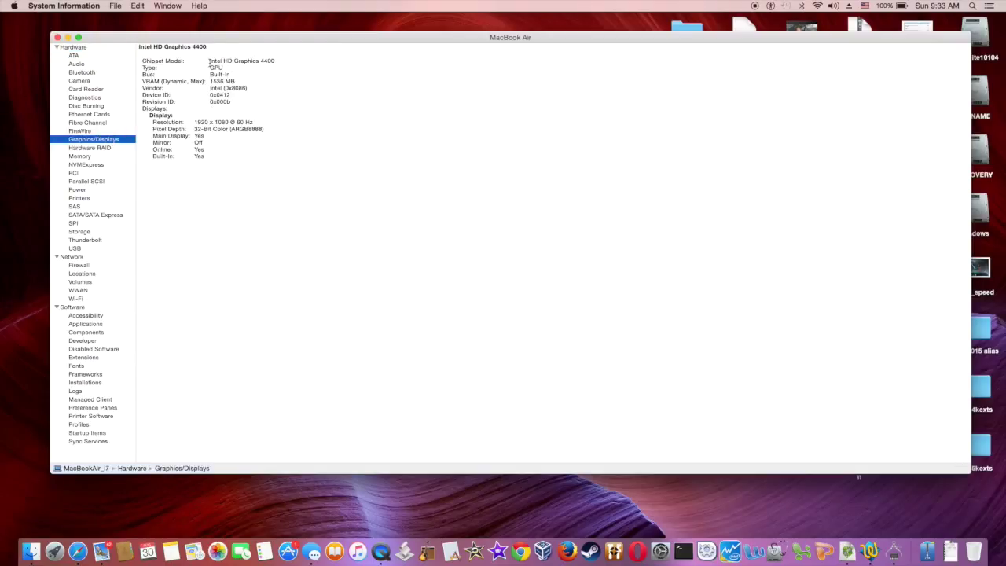
{"action": "left_click_drag", "start_coordinate": [209, 63], "coordinate": [279, 63]}
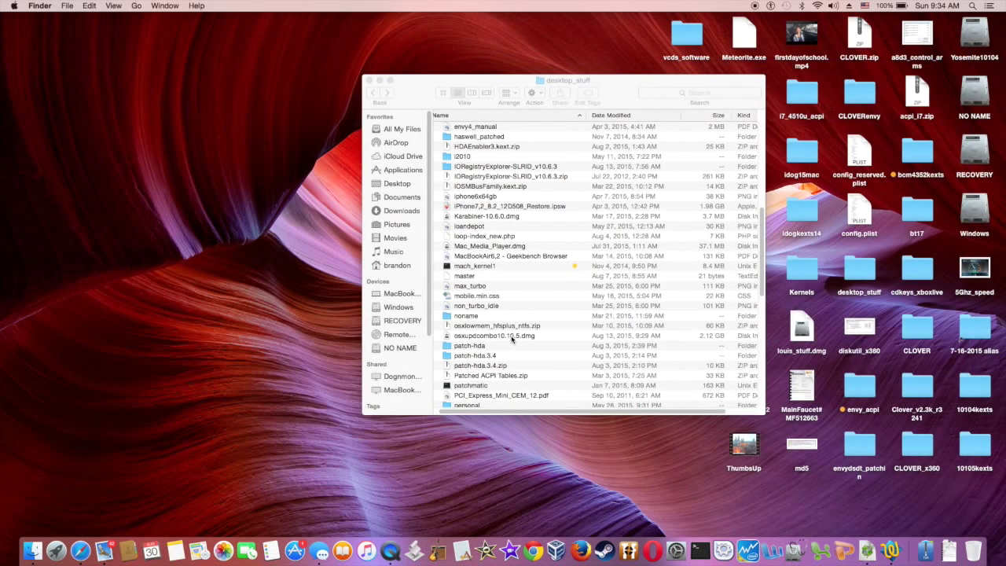
Step: Mount osxupdcombo10.10.5.dmg from the desktop_stuff folder and open its OSXUpdCombo10.10.5.pkg with Installer
{"action": "left_click", "coordinate": [511, 336]}
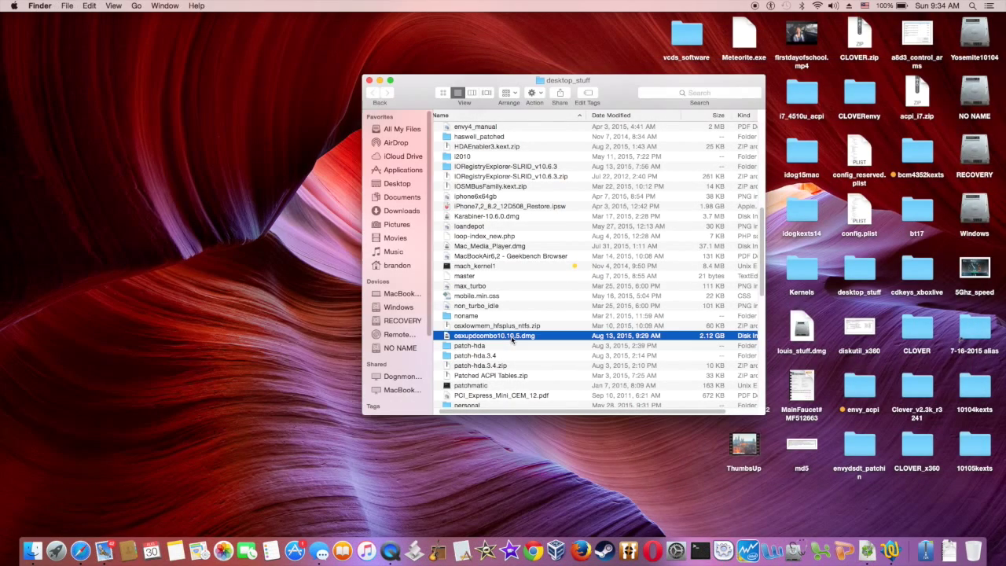
{"action": "double_click", "coordinate": [511, 340]}
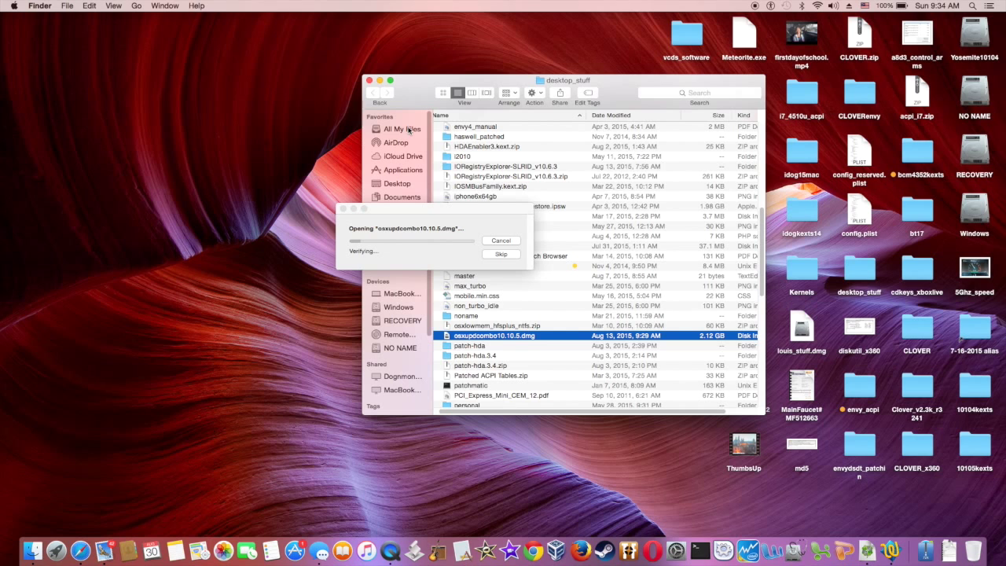
{"action": "left_click", "coordinate": [368, 81]}
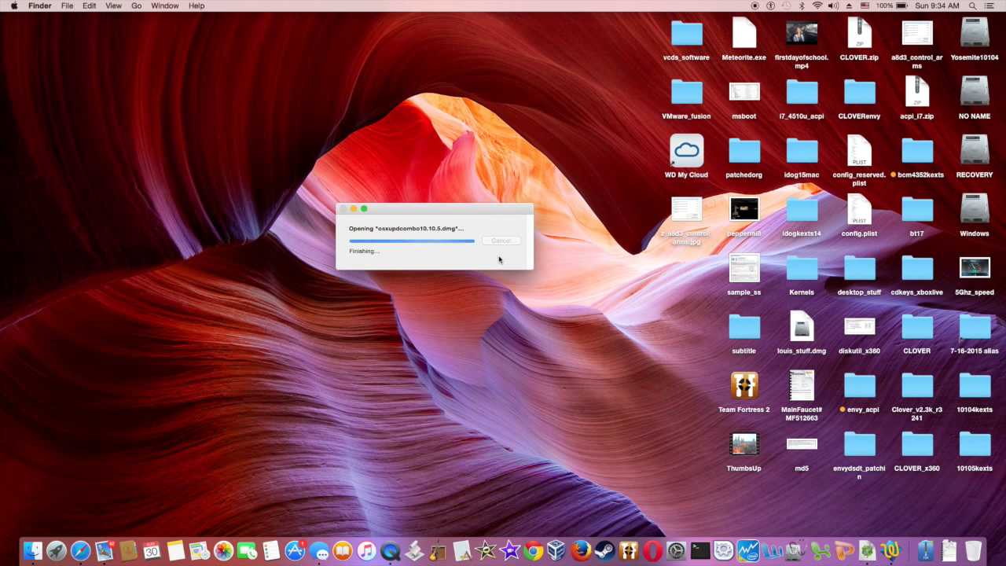
{"action": "left_click", "coordinate": [358, 139]}
{"action": "right_click", "coordinate": [358, 120]}
{"action": "mouse_move", "coordinate": [385, 139]}
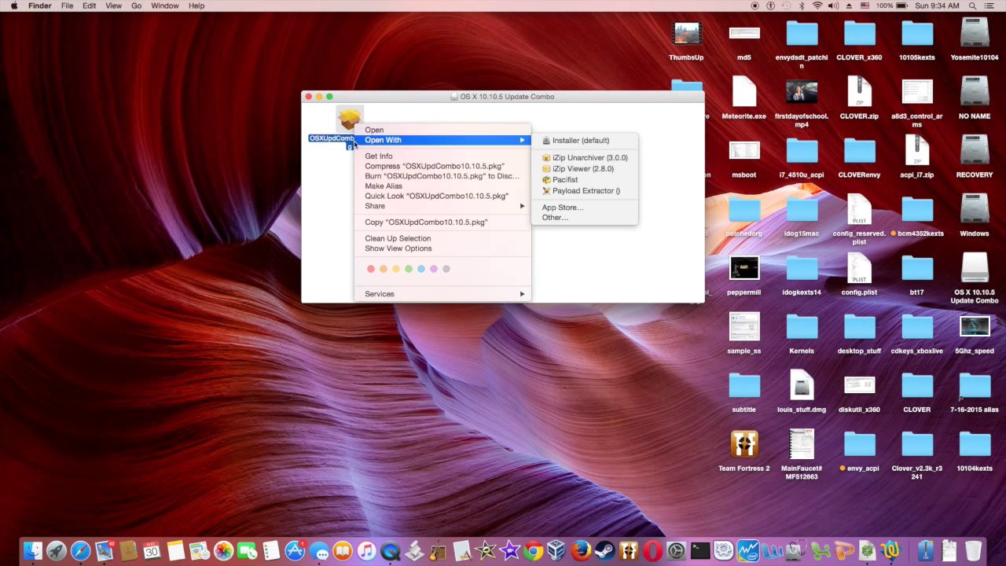
{"action": "left_click", "coordinate": [574, 139]}
Step: Proceed through the introduction and read-me pages of the update installer and agree to the software license
{"action": "left_click", "coordinate": [632, 345]}
{"action": "left_click", "coordinate": [631, 345]}
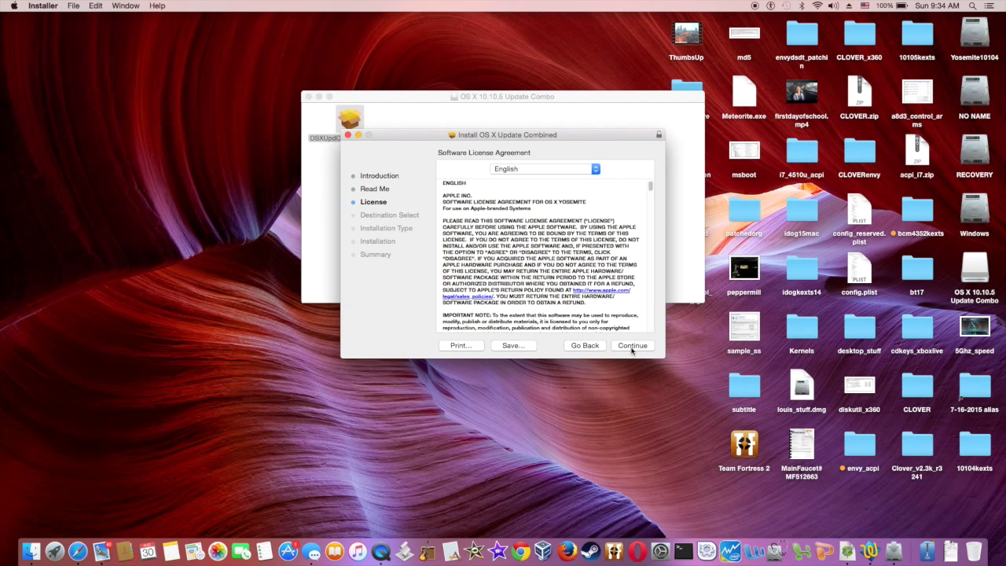
{"action": "left_click", "coordinate": [631, 345]}
{"action": "left_click", "coordinate": [610, 219]}
Step: Start a custom install of OS X Update Combined on Yosemite10104, entering the account password and accepting the required restart
{"action": "left_click", "coordinate": [462, 345]}
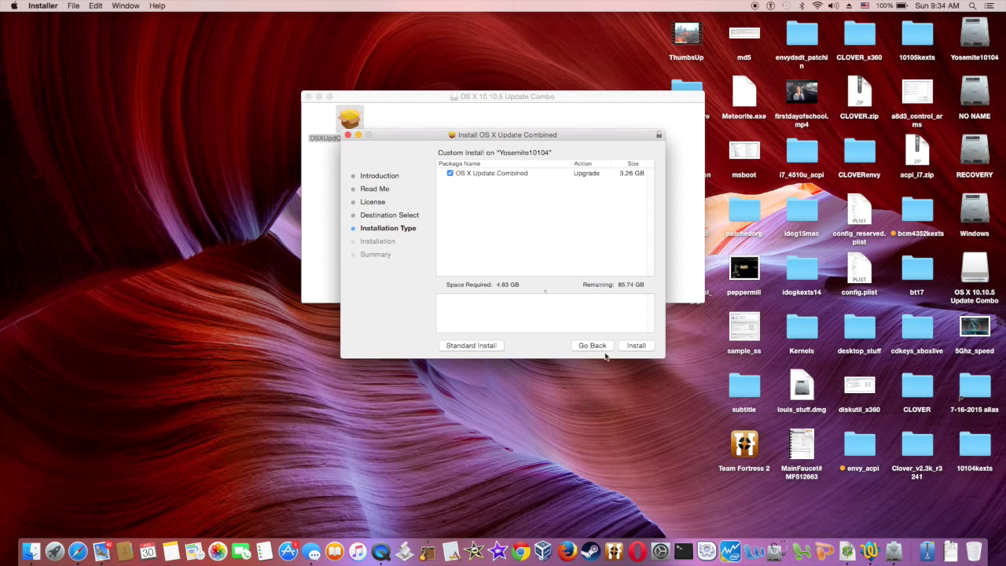
{"action": "left_click", "coordinate": [634, 347]}
{"action": "type", "text": "****"}
{"action": "key", "text": "Return"}
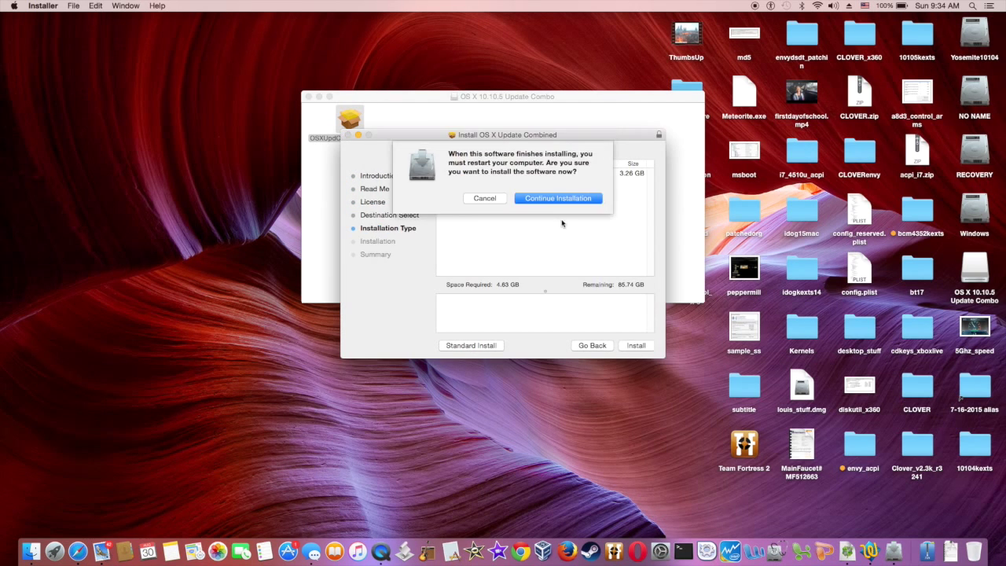
{"action": "left_click", "coordinate": [564, 199]}
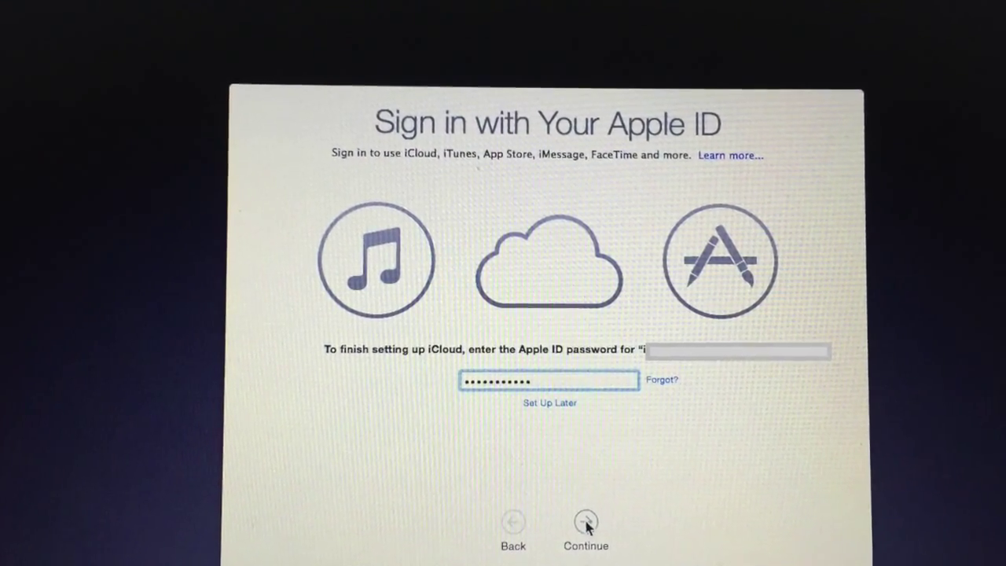
Step: Submit the Apple ID sign-in to finish setting up iCloud
{"action": "left_click", "coordinate": [583, 515]}
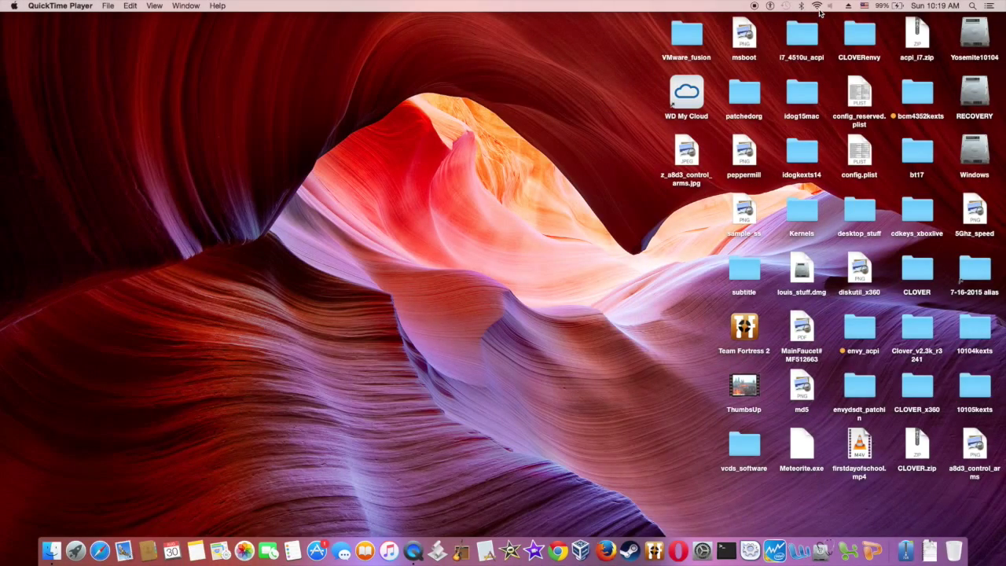
Step: Check the Wi-Fi network list and the sound volume status after the update
{"action": "left_click", "coordinate": [819, 9]}
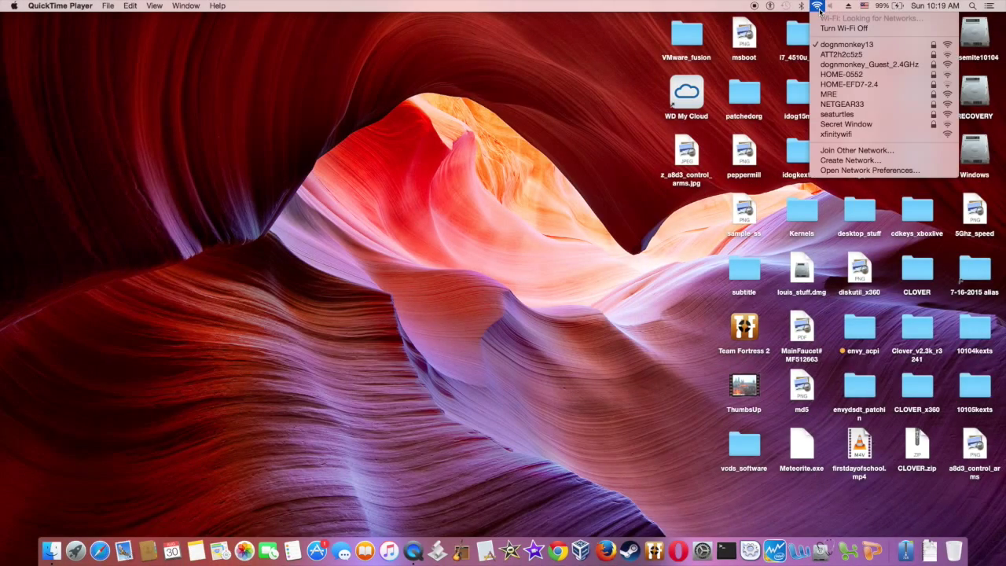
{"action": "left_click", "coordinate": [820, 10]}
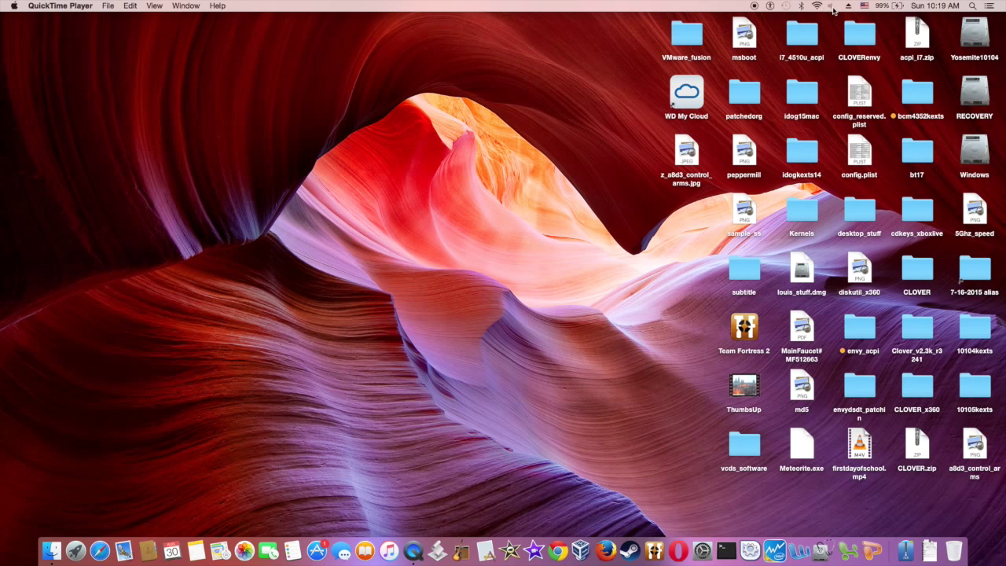
{"action": "left_click", "coordinate": [833, 9]}
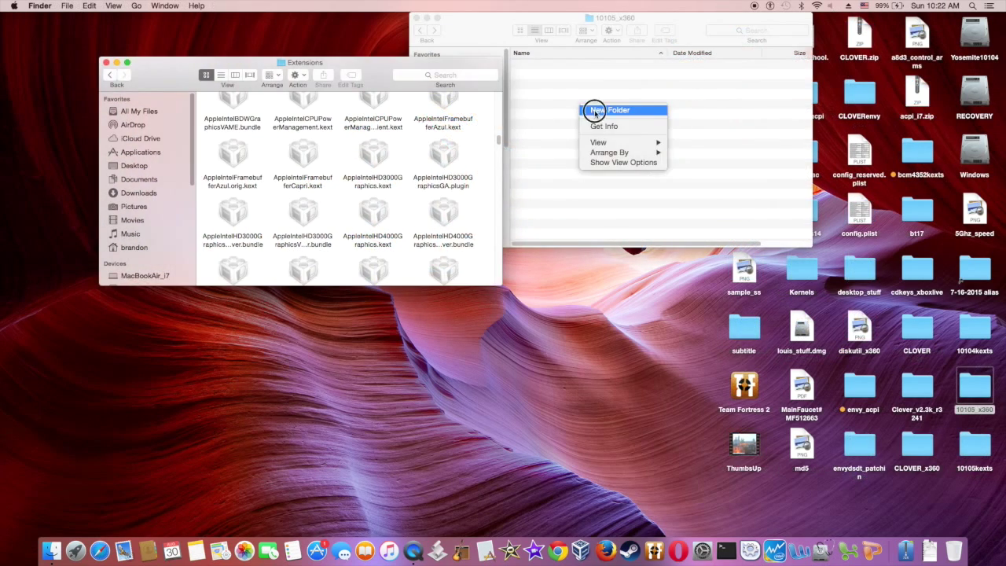
Step: Create a new folder named org inside the 10105_x360 folder
{"action": "left_click", "coordinate": [589, 103]}
{"action": "type", "text": "org"}
{"action": "key", "text": "Return"}
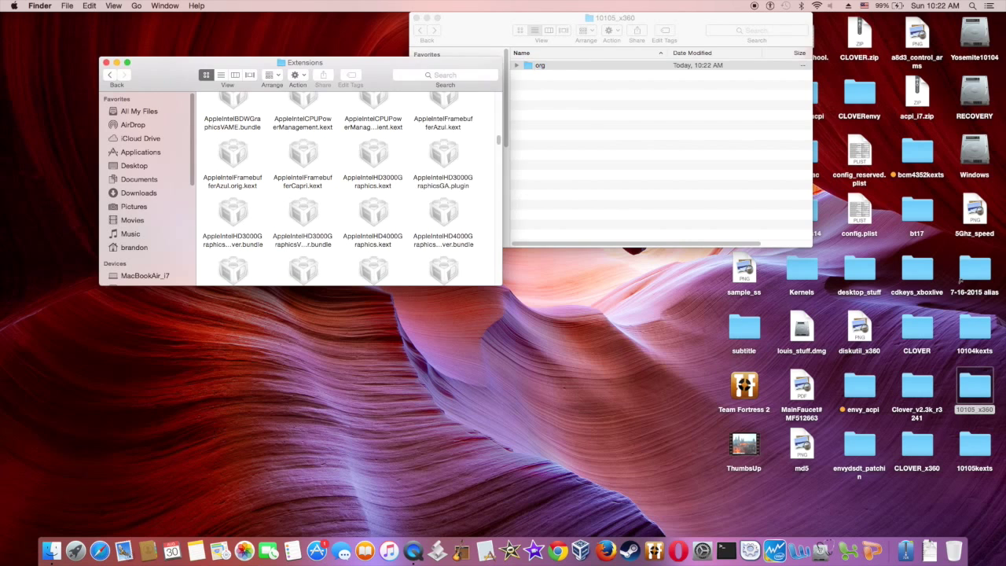
Step: Copy AppleIntelFramebufferAzul.kext, AppleIntelFramebufferAzul.orig.kext and AppleIntelFramebufferCapri.kext from Extensions into the org folder
{"action": "double_click", "coordinate": [592, 66]}
{"action": "left_click", "coordinate": [161, 81]}
{"action": "left_click_drag", "start_coordinate": [237, 163], "coordinate": [594, 142]}
{"action": "left_click_drag", "start_coordinate": [450, 100], "coordinate": [557, 117]}
{"action": "left_click_drag", "start_coordinate": [303, 165], "coordinate": [597, 161]}
{"action": "left_click", "coordinate": [302, 271]}
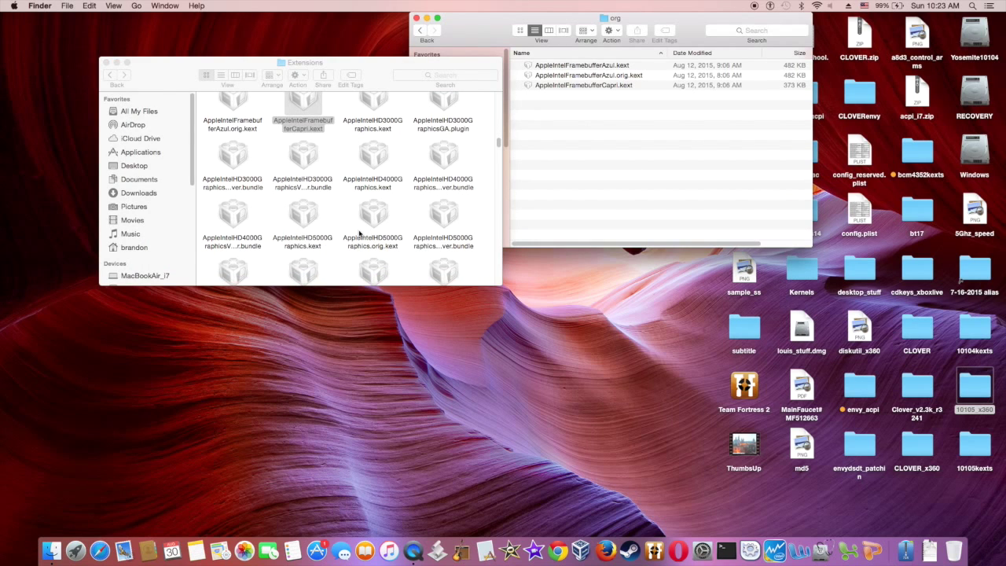
Step: Back up AppleIntelHD5000Graphics.kext and one further Apple kext listed earlier in Extensions to the org folder
{"action": "left_click_drag", "start_coordinate": [303, 228], "coordinate": [585, 150]}
{"action": "scroll", "coordinate": [417, 188], "scroll_direction": "down", "scroll_amount": 5}
{"action": "scroll", "coordinate": [417, 188], "scroll_direction": "up", "scroll_amount": 5}
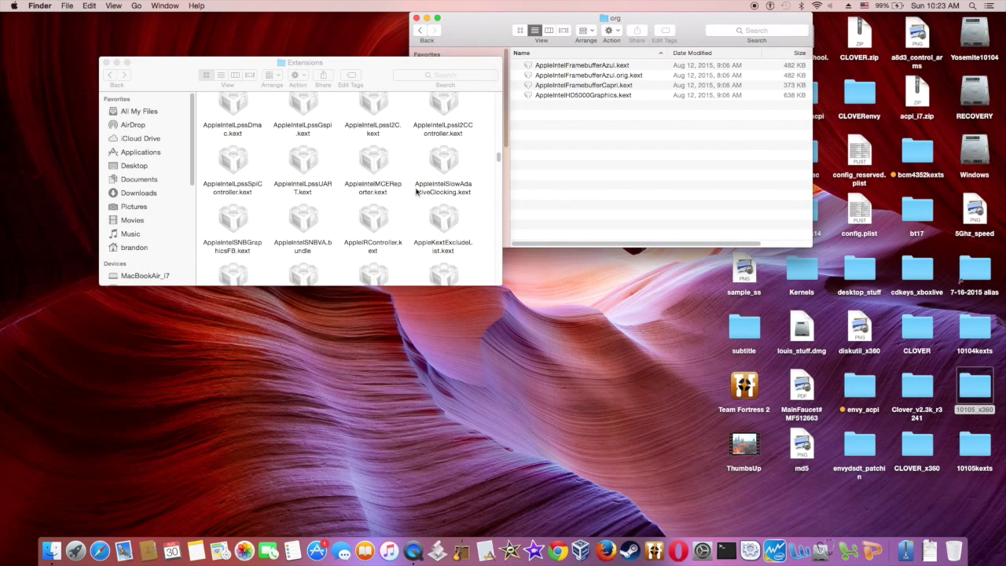
{"action": "scroll", "coordinate": [416, 196], "scroll_direction": "up", "scroll_amount": 5}
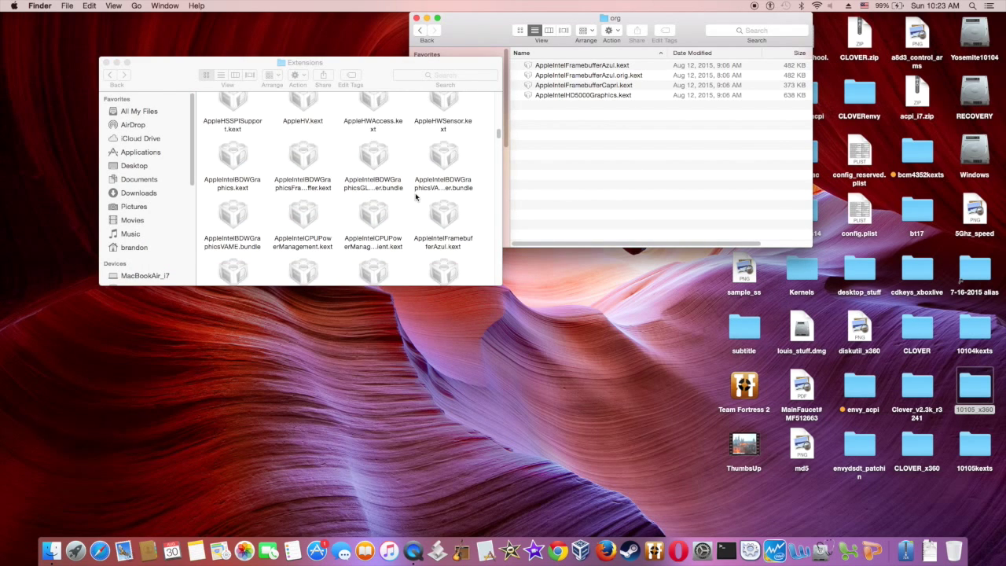
{"action": "left_click", "coordinate": [379, 118]}
{"action": "left_click_drag", "start_coordinate": [379, 118], "coordinate": [609, 136]}
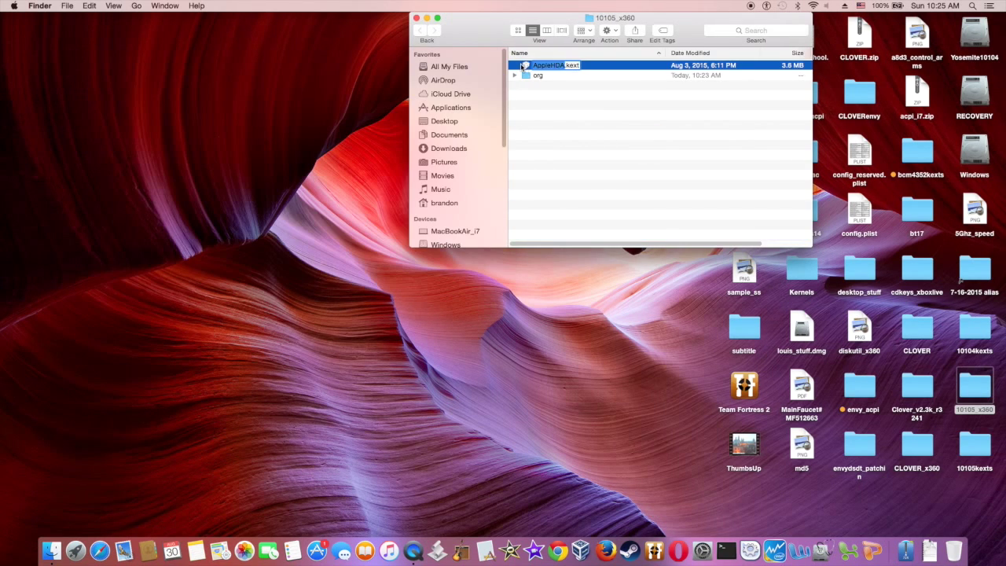
Step: Check the version of AppleHDA.kext in the 10105_x360 folder through its file information
{"action": "right_click", "coordinate": [522, 66]}
{"action": "left_click", "coordinate": [542, 125]}
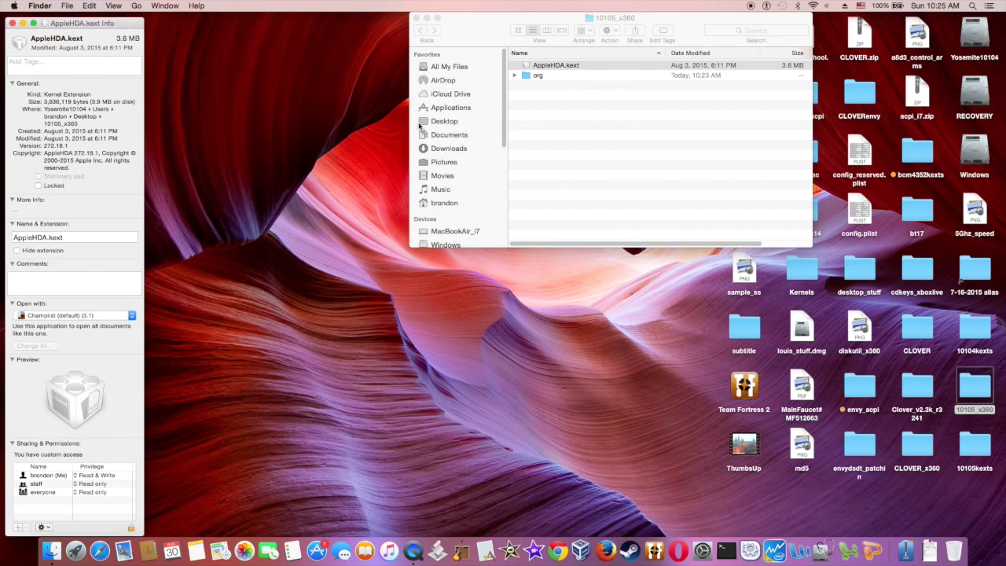
{"action": "mouse_move", "coordinate": [75, 155]}
{"action": "left_mouse_down"}
{"action": "mouse_move", "coordinate": [99, 153]}
{"action": "mouse_move", "coordinate": [56, 148]}
{"action": "mouse_move", "coordinate": [70, 148]}
{"action": "left_mouse_up"}
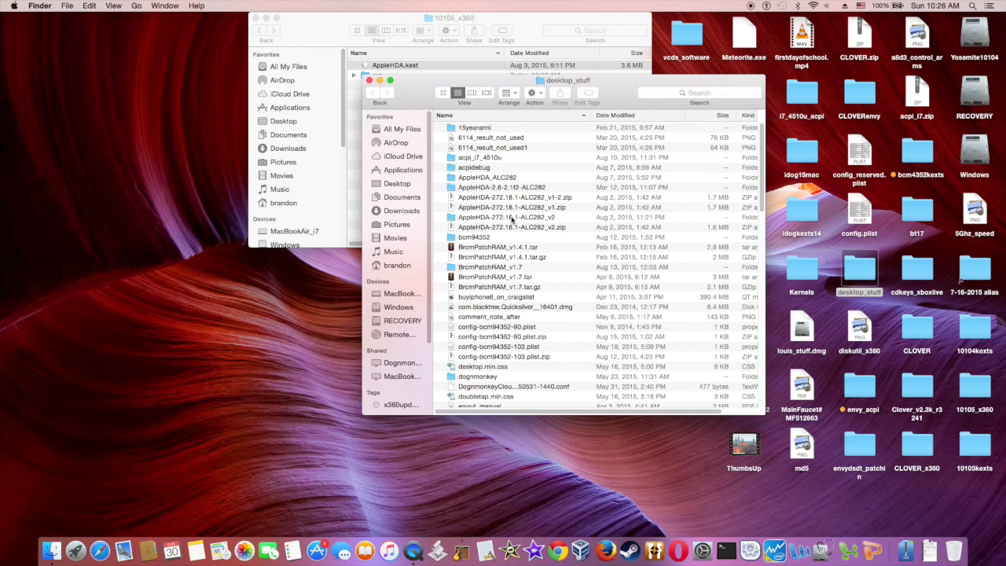
Step: Open the AppleHDA-272.18.1-ALC282_v2 folder and check the version of its AppleHDA.kext in the file information
{"action": "double_click", "coordinate": [511, 218]}
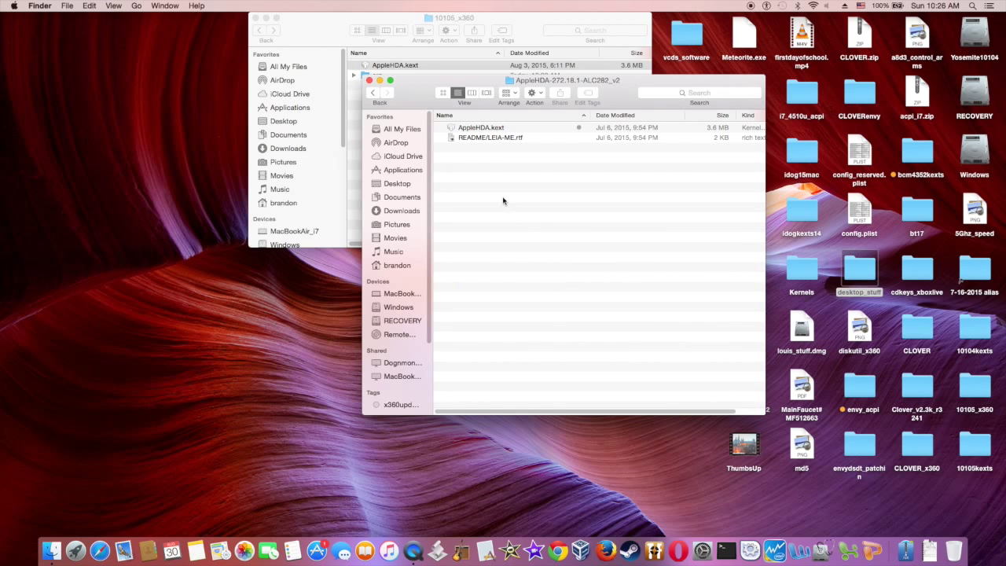
{"action": "left_click", "coordinate": [482, 128]}
{"action": "right_click", "coordinate": [494, 130]}
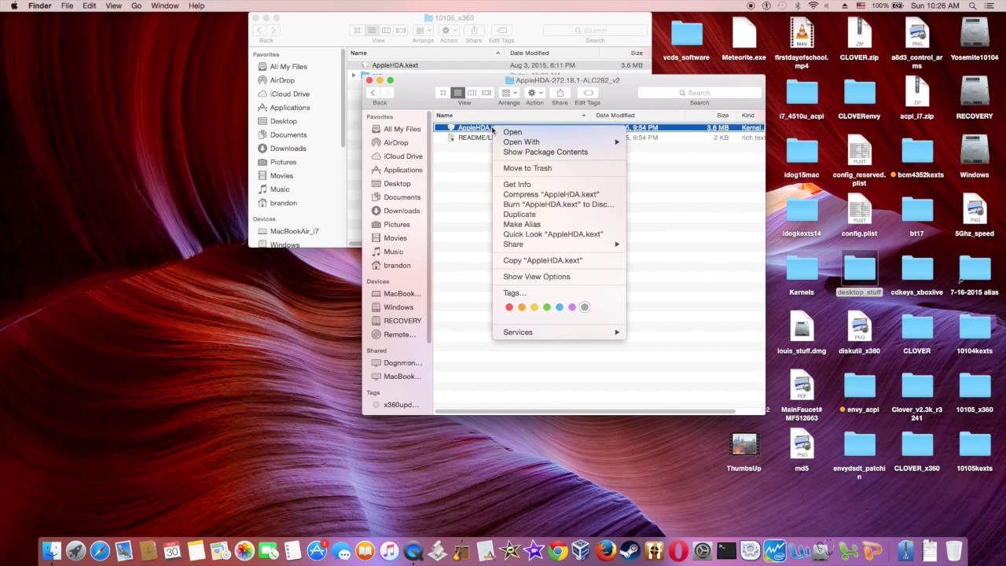
{"action": "left_click", "coordinate": [515, 183]}
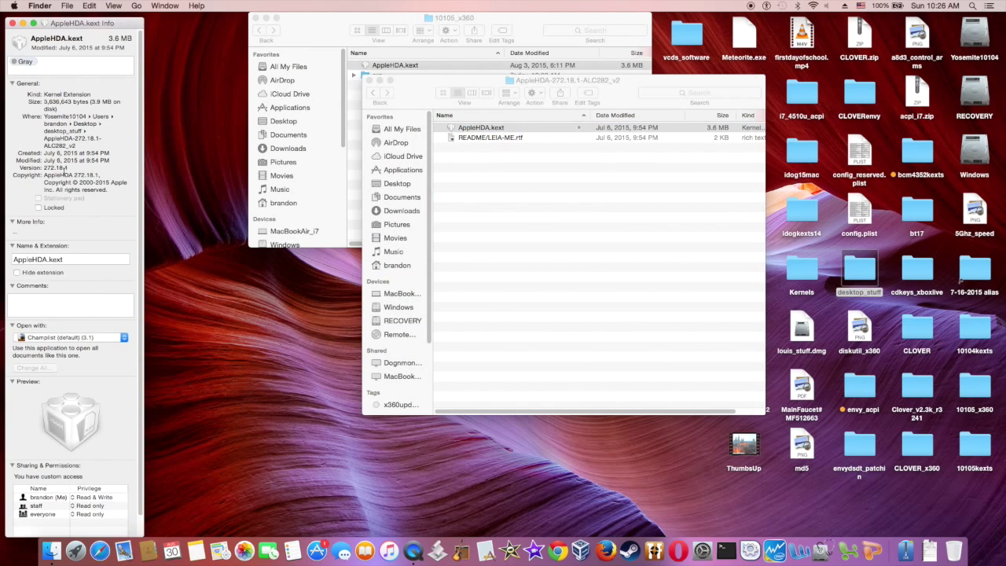
Step: Launch Kext Wizard from the Applications folder, show its Installation page and move its window clear of the AppleHDA.kext file
{"action": "left_click", "coordinate": [905, 549]}
{"action": "left_click", "coordinate": [905, 550]}
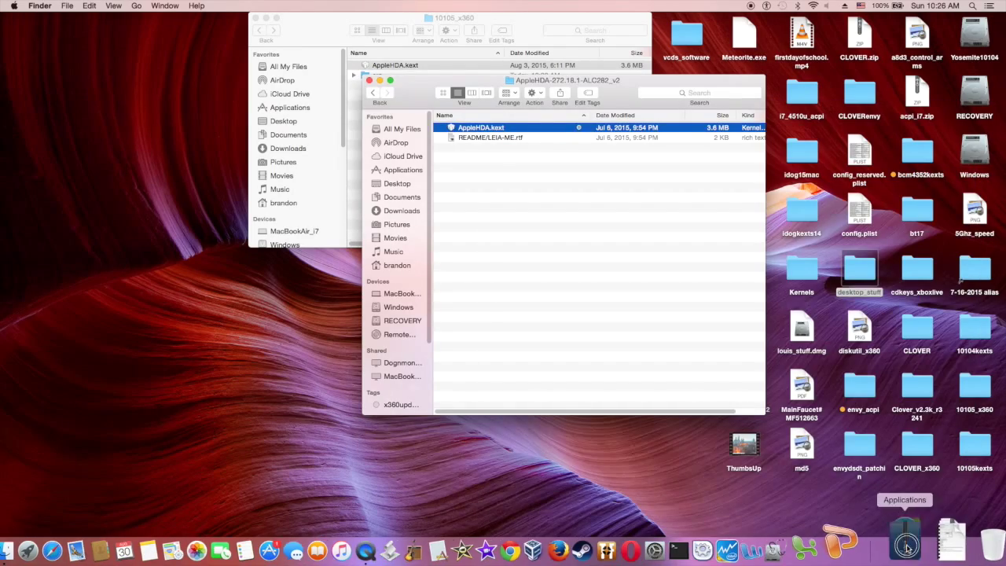
{"action": "left_click", "coordinate": [905, 549]}
{"action": "scroll", "coordinate": [816, 430], "scroll_direction": "down", "scroll_amount": 3}
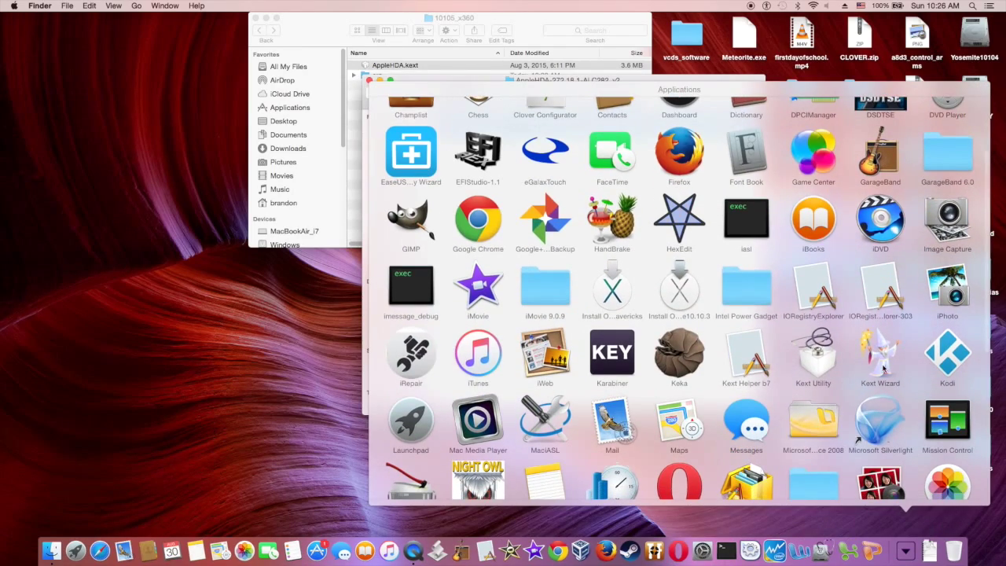
{"action": "left_click", "coordinate": [882, 368]}
{"action": "left_click", "coordinate": [448, 202]}
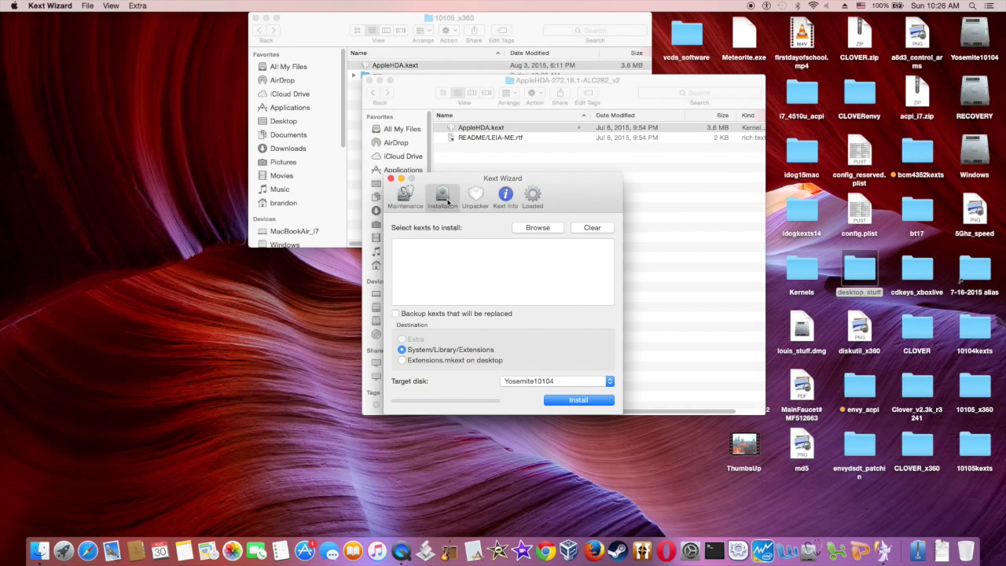
{"action": "left_click_drag", "start_coordinate": [577, 185], "coordinate": [439, 216]}
Step: Add AppleHDA.kext from the AppleHDA-272.18.1-ALC282_v2 folder to Kext Wizard's list of kexts to install
{"action": "left_click", "coordinate": [490, 128]}
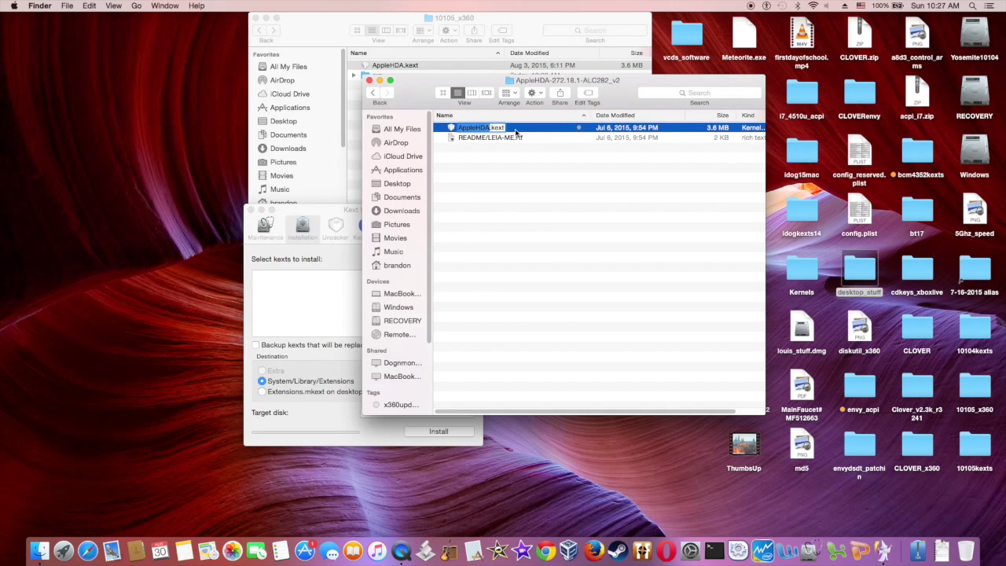
{"action": "key", "text": "Return"}
{"action": "left_click_drag", "start_coordinate": [515, 132], "coordinate": [314, 281]}
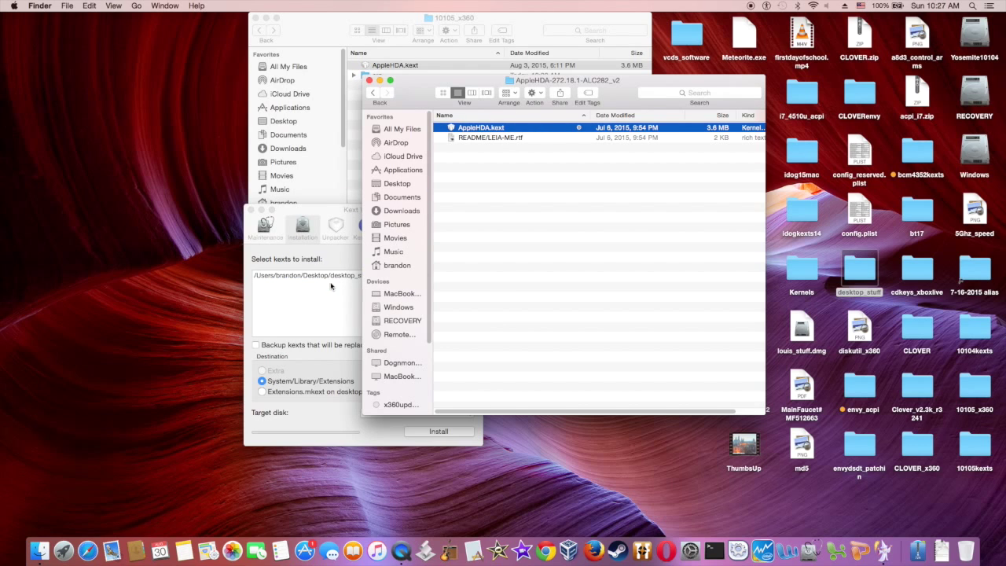
{"action": "left_click", "coordinate": [327, 212]}
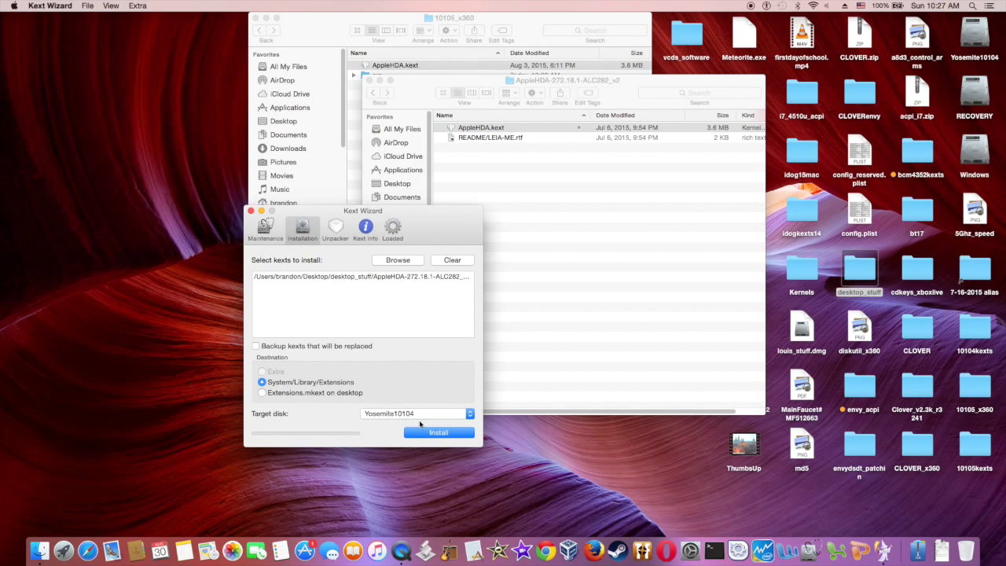
Step: Install the listed AppleHDA.kext to System/Library/Extensions on Yosemite10104, authorizing with the account password
{"action": "left_click", "coordinate": [438, 432]}
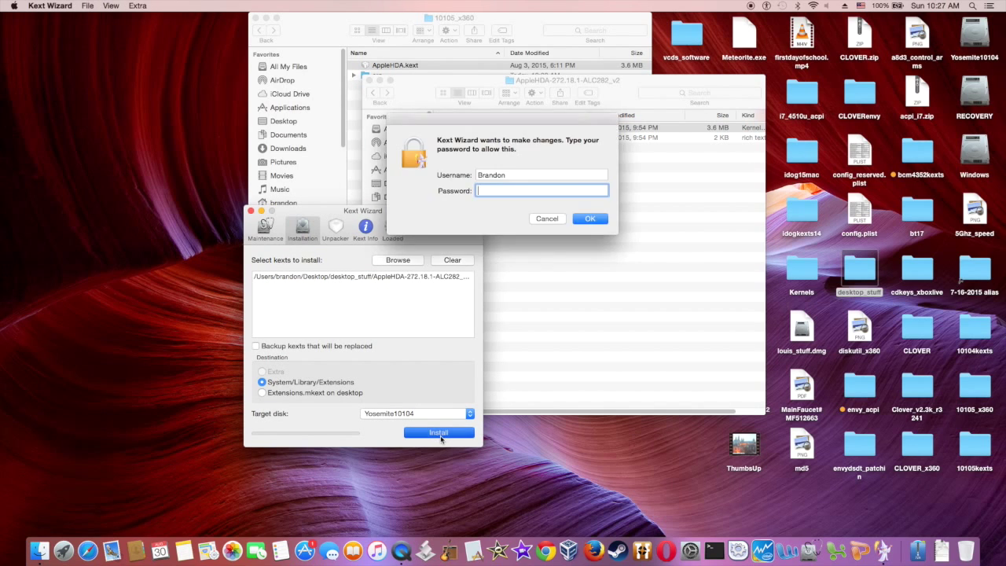
{"action": "type", "text": "••••"}
{"action": "key", "text": "Return"}
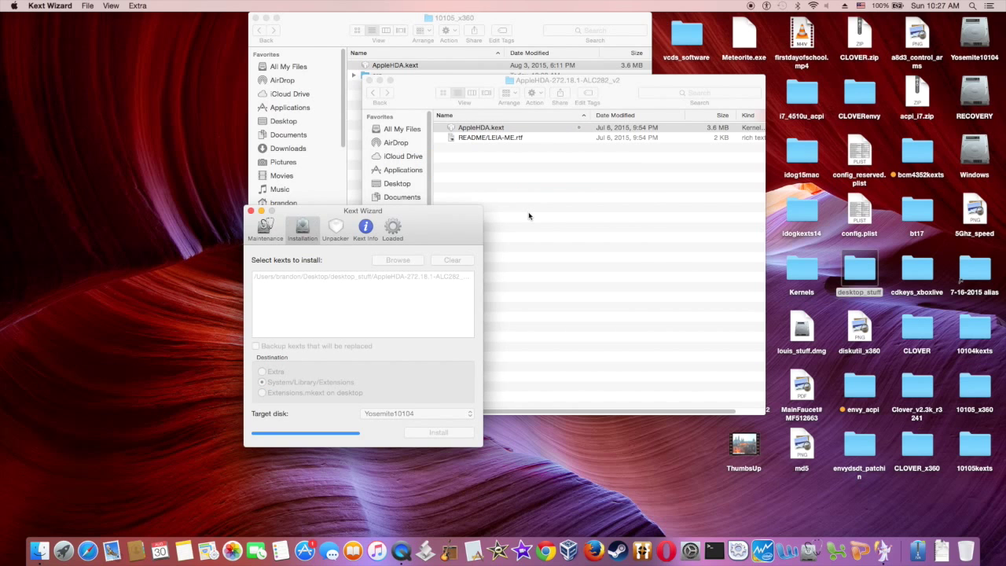
{"action": "left_click", "coordinate": [450, 299]}
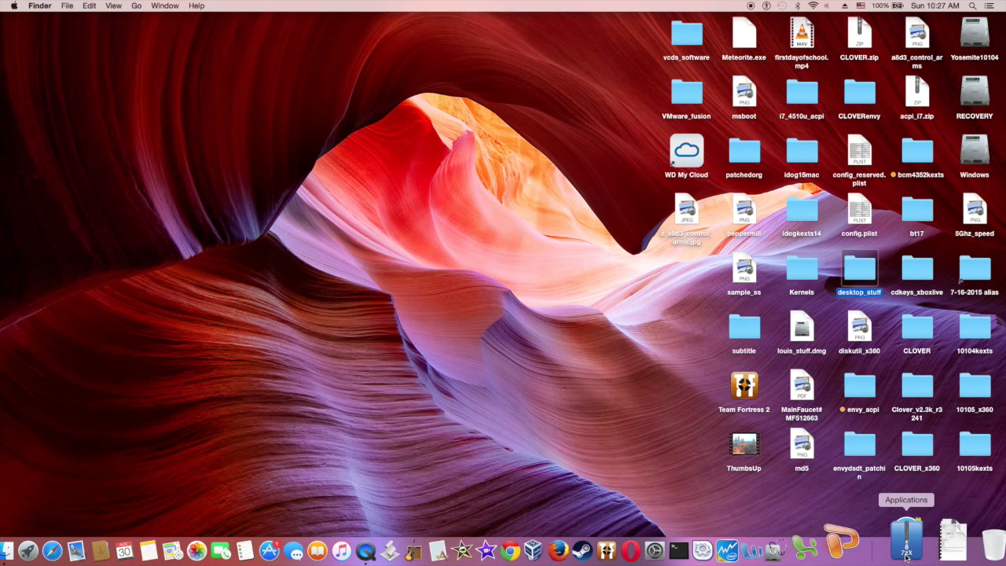
Step: Repair the disk permissions of the Yosemite10104 volume in Disk Utility, review the end of the log and close the window
{"action": "left_click", "coordinate": [820, 552]}
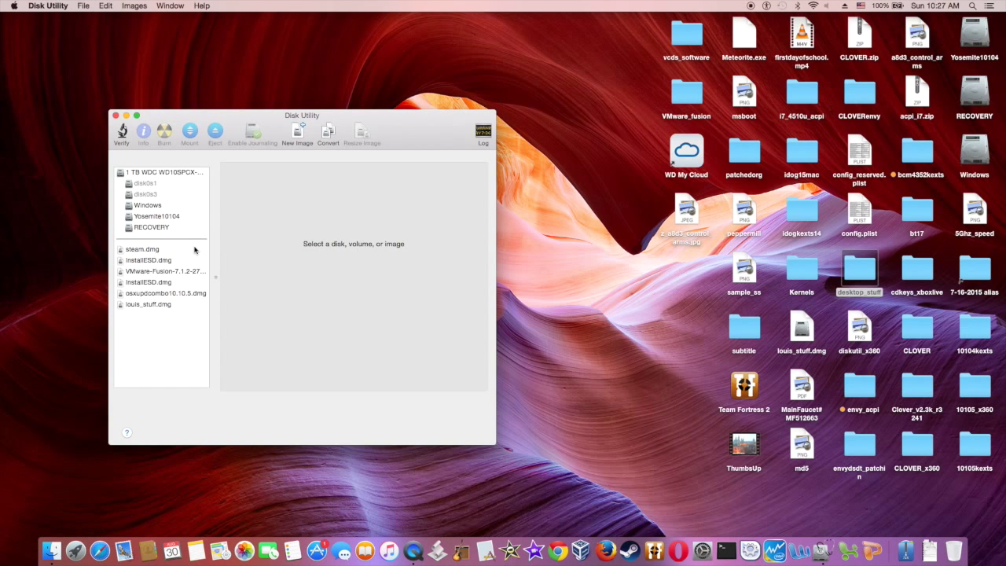
{"action": "left_click", "coordinate": [162, 217]}
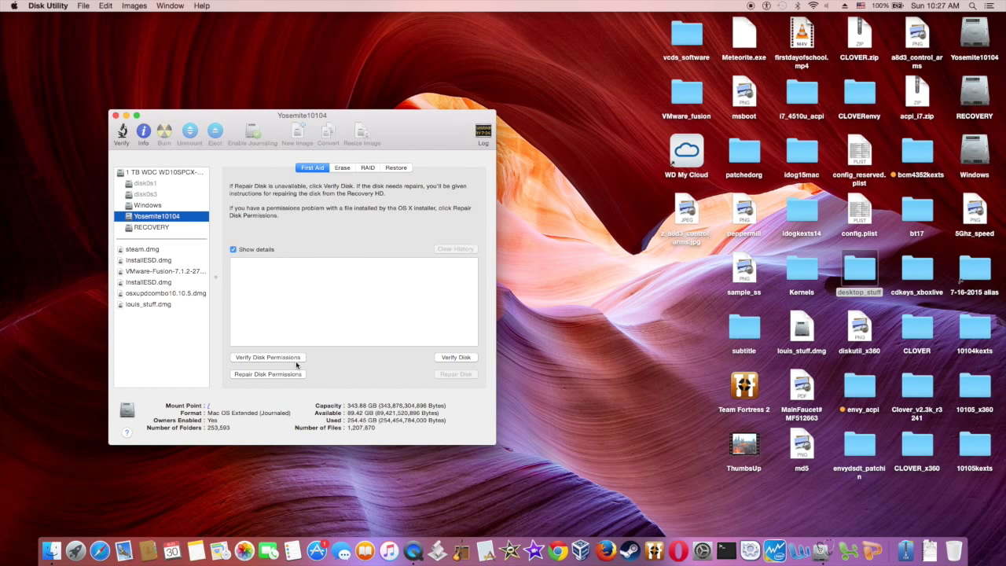
{"action": "left_click", "coordinate": [267, 374]}
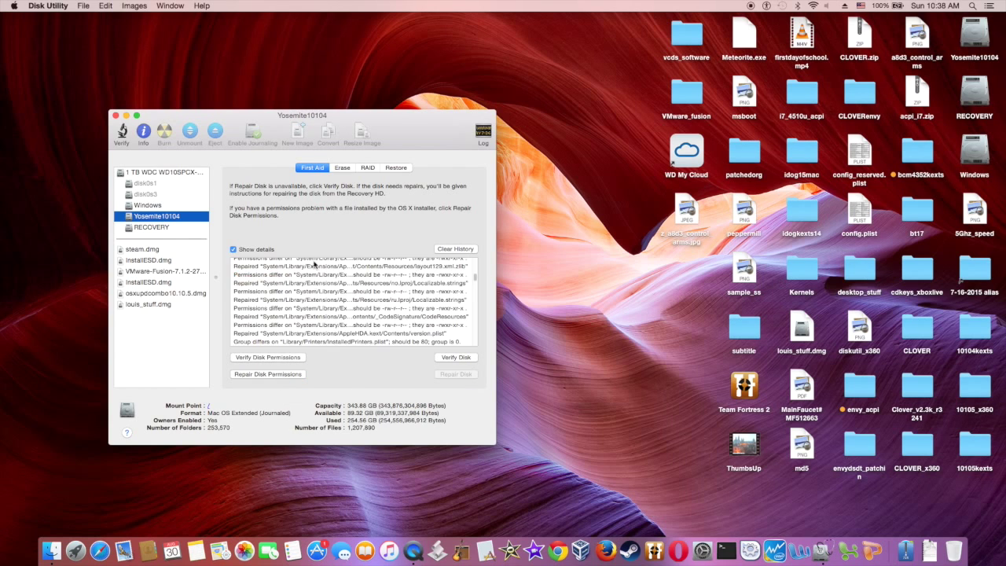
{"action": "scroll", "coordinate": [316, 289], "scroll_direction": "down", "scroll_amount": 3}
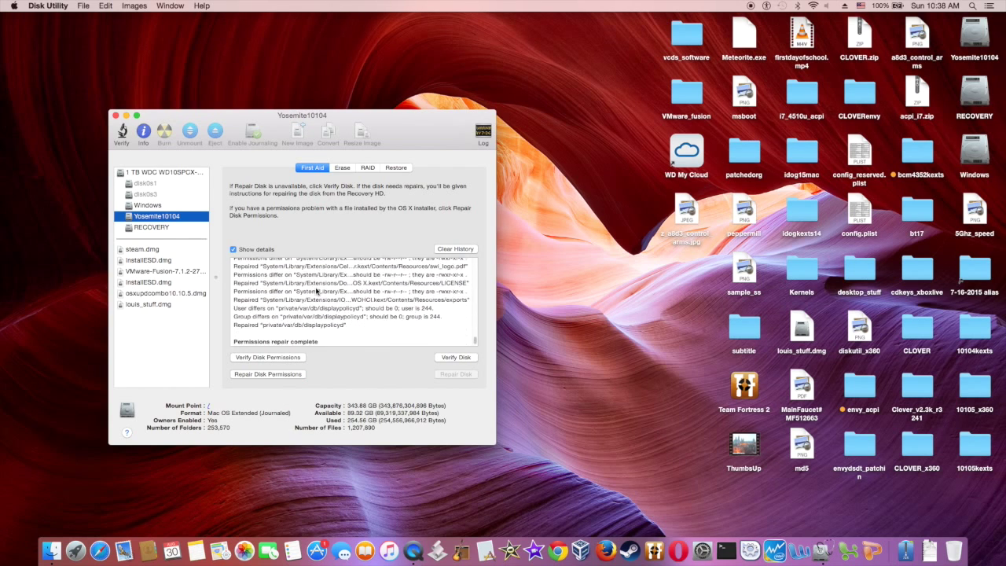
{"action": "left_click", "coordinate": [114, 116]}
Step: Launch Kext Utility from the Applications folder and authorize its changes with the account password
{"action": "left_click", "coordinate": [905, 550]}
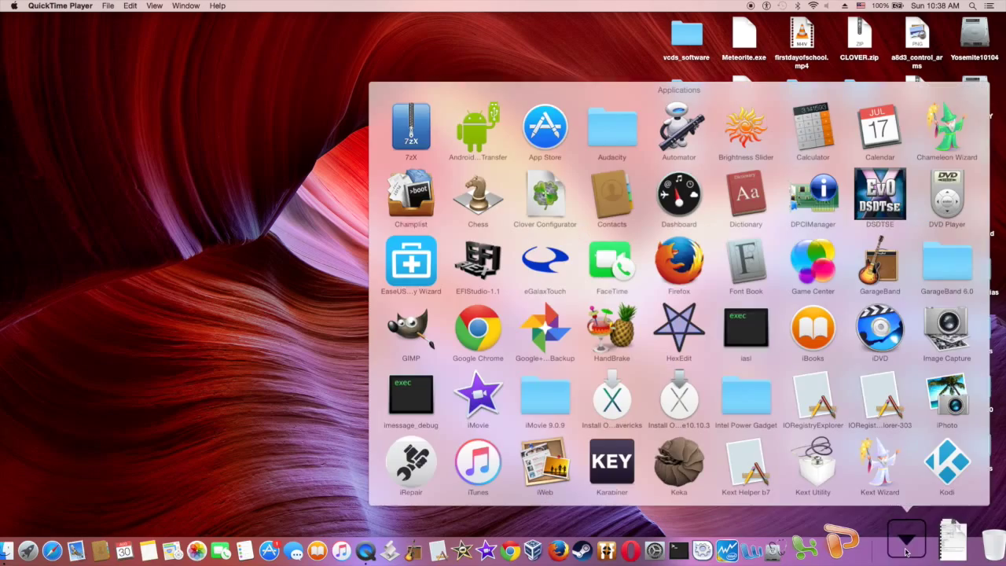
{"action": "left_click", "coordinate": [807, 366]}
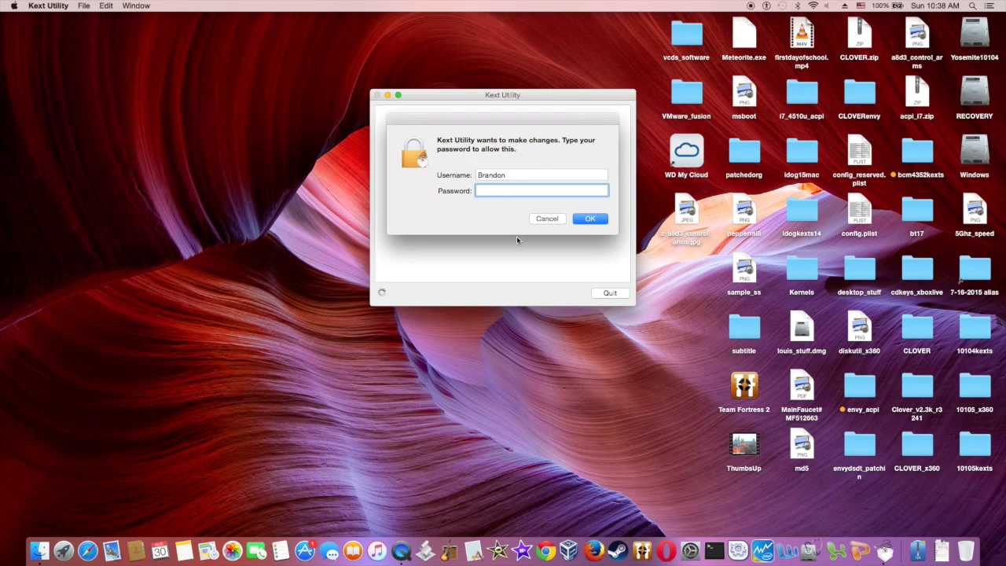
{"action": "key", "text": "Return"}
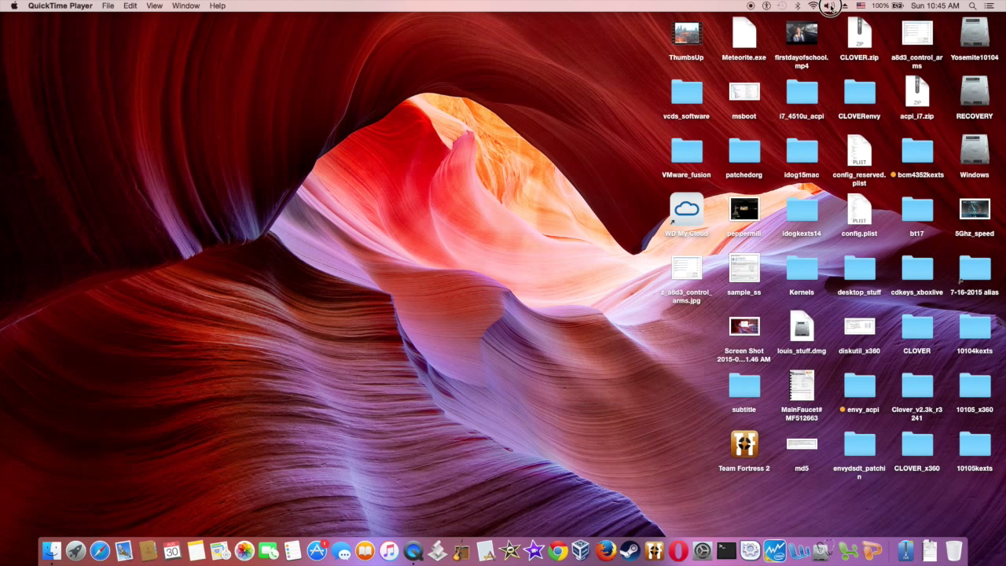
Step: Check the sound volume control and the list of available Wi-Fi networks, then dismiss it
{"action": "left_click", "coordinate": [829, 6]}
{"action": "left_click", "coordinate": [829, 6]}
{"action": "left_click", "coordinate": [813, 7]}
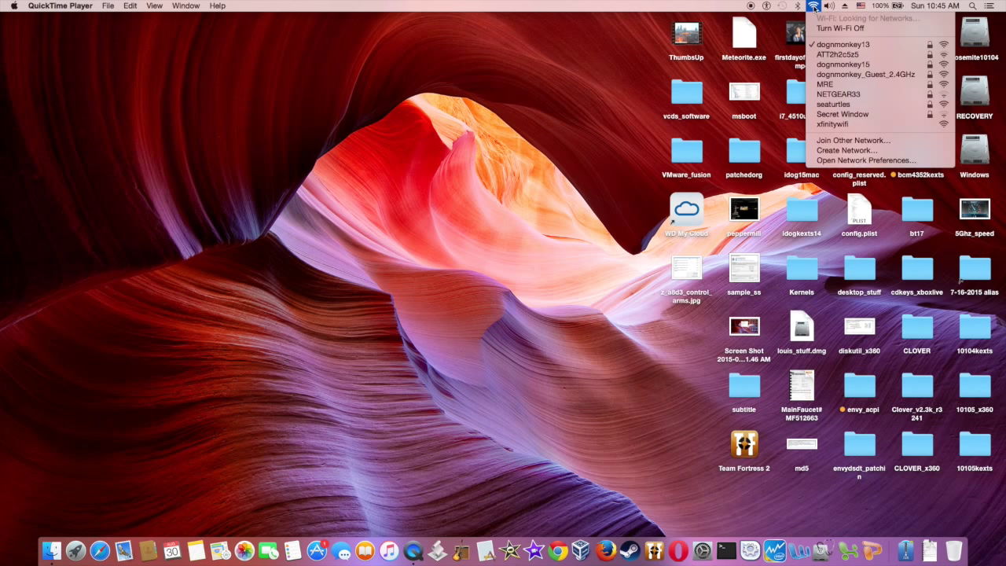
{"action": "left_click", "coordinate": [573, 155]}
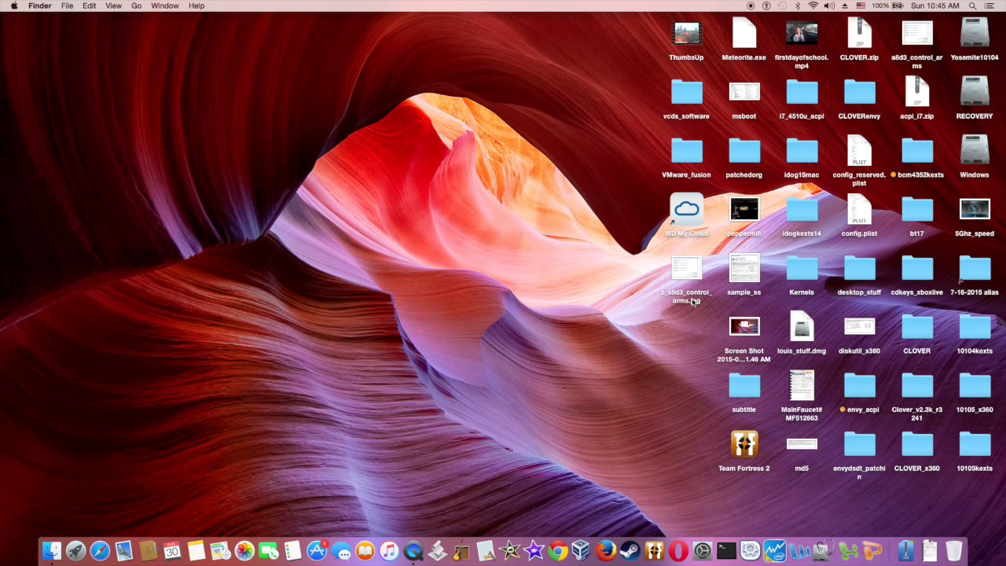
Step: Open z_a8d3_control_arms.jpg in Preview, show and hide the markup toolbar, and close the image
{"action": "double_click", "coordinate": [686, 290]}
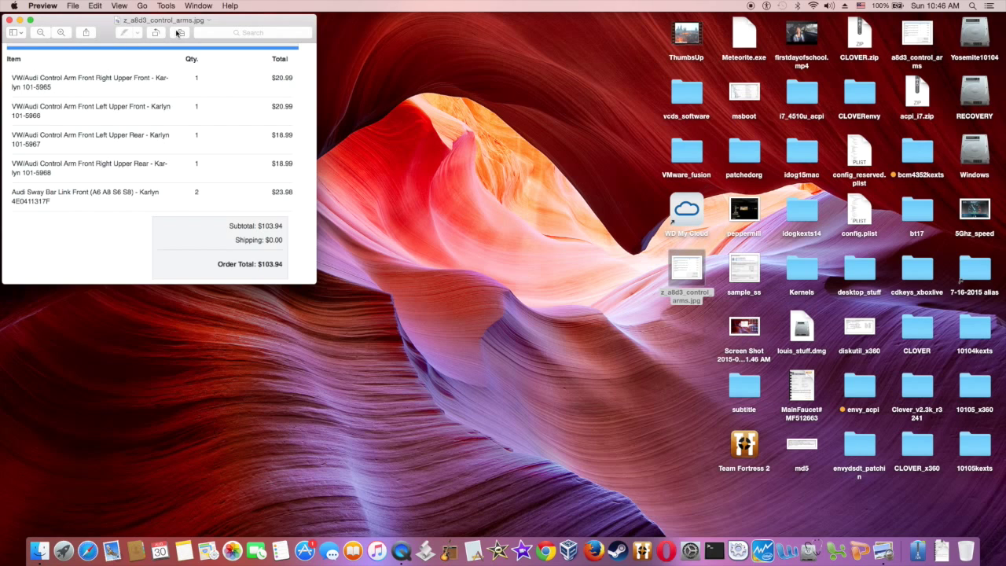
{"action": "left_click", "coordinate": [179, 32]}
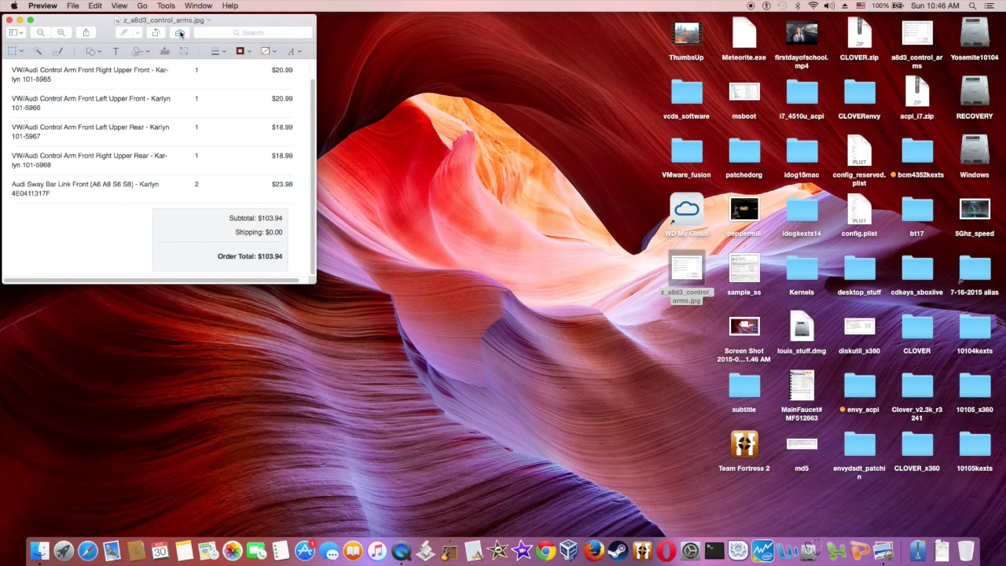
{"action": "left_click", "coordinate": [179, 33]}
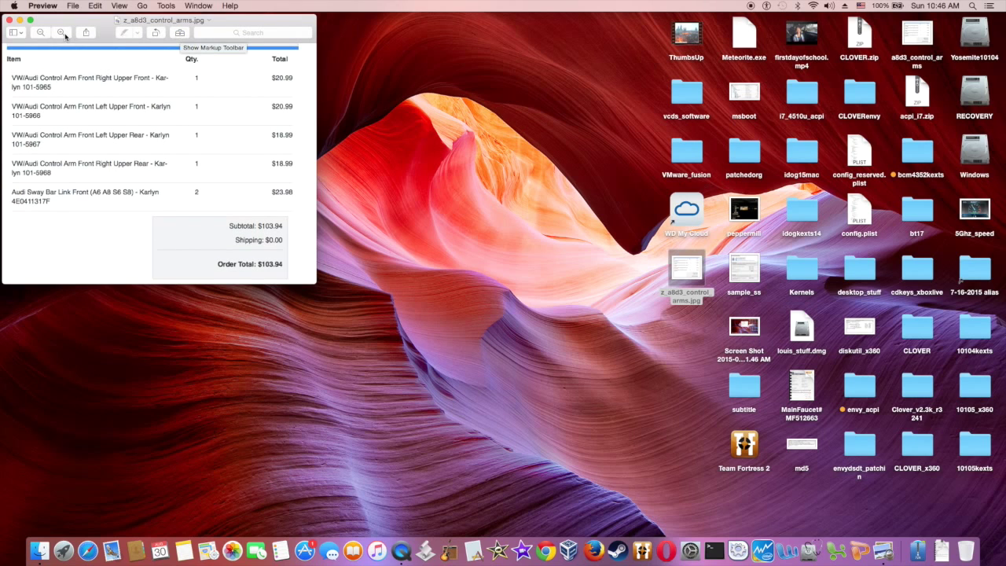
{"action": "left_click", "coordinate": [10, 19]}
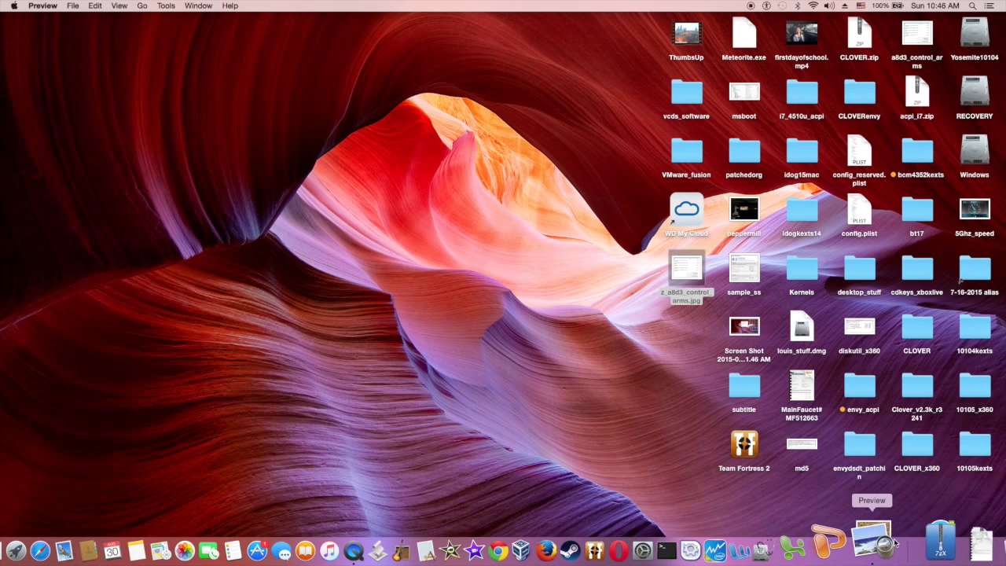
Step: Launch iMovie and iPhoto from the Applications folder to check that they open
{"action": "left_click", "coordinate": [919, 552]}
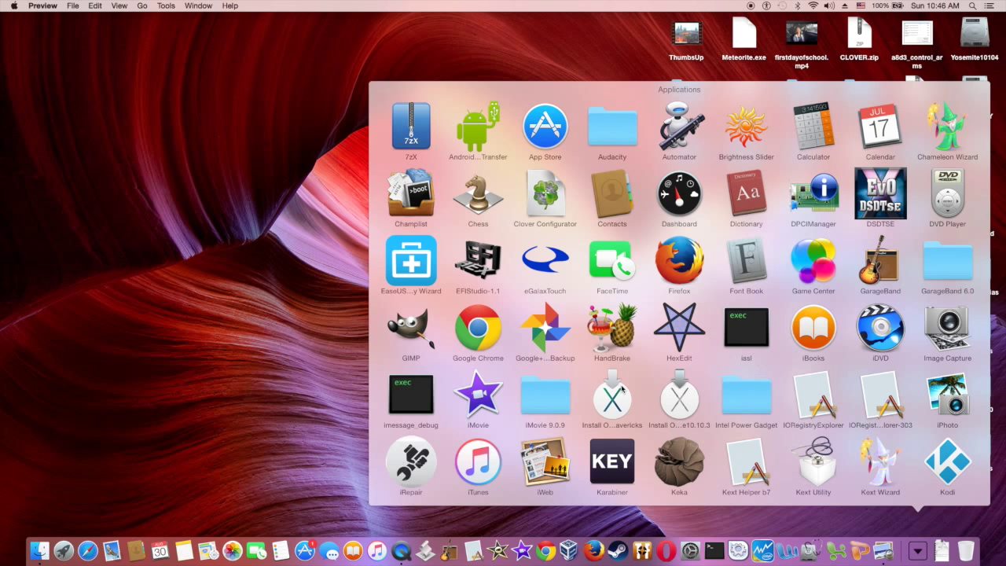
{"action": "left_click", "coordinate": [477, 405]}
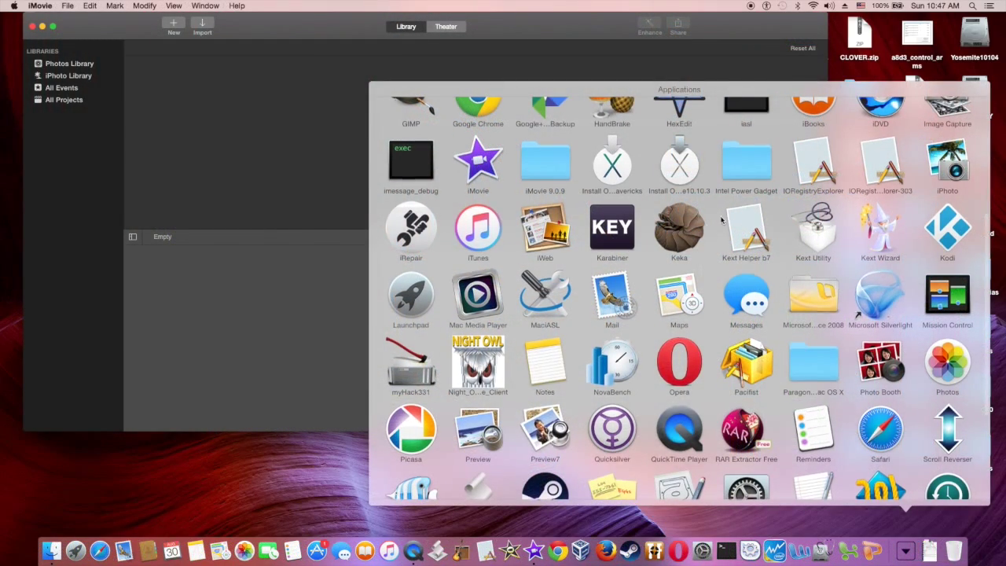
{"action": "scroll", "coordinate": [946, 165], "scroll_direction": "down", "scroll_amount": 1}
{"action": "left_click", "coordinate": [947, 159]}
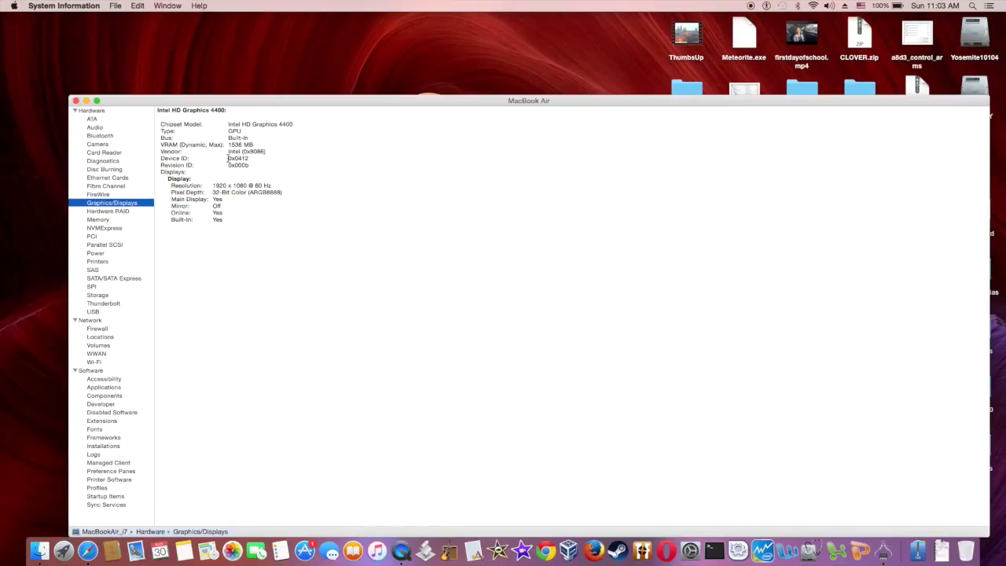
Step: Highlight the device ID of the Intel HD Graphics 4400 in System Information
{"action": "left_click_drag", "start_coordinate": [228, 158], "coordinate": [258, 161]}
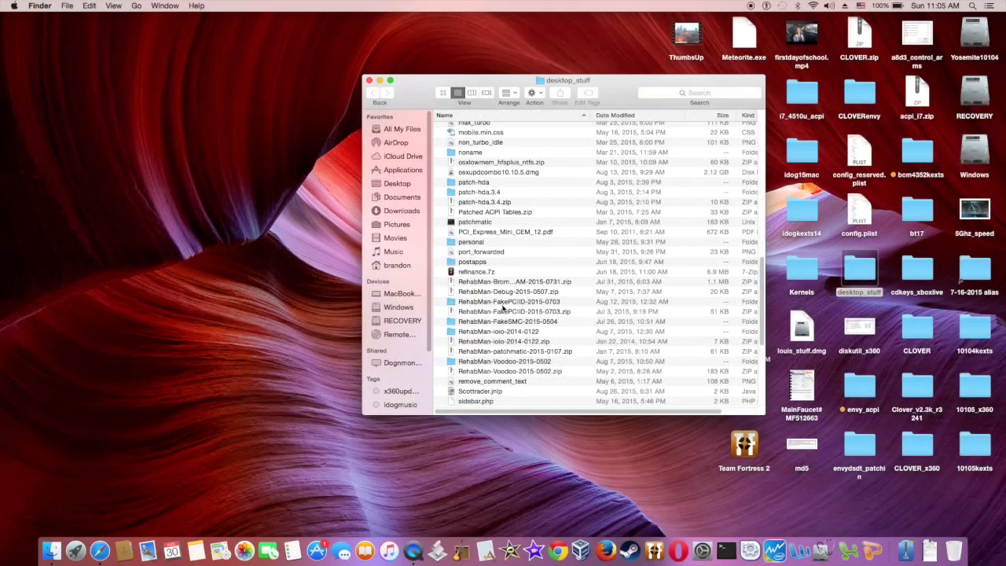
Step: Open the Release folder of RehabMan-FakePCIID-2015-0703 and check the version of FakePCIID.kext in its file information
{"action": "double_click", "coordinate": [454, 303]}
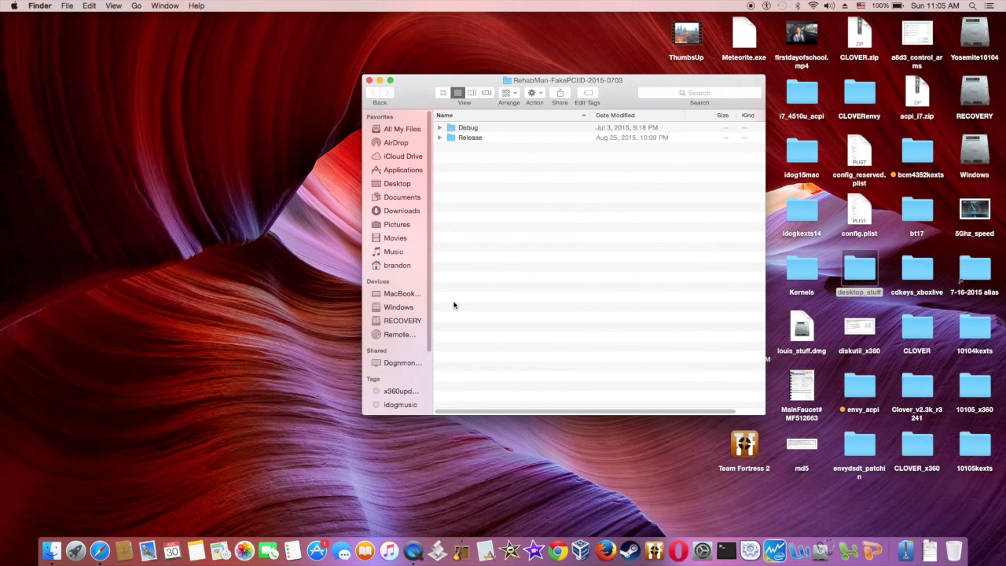
{"action": "double_click", "coordinate": [462, 139]}
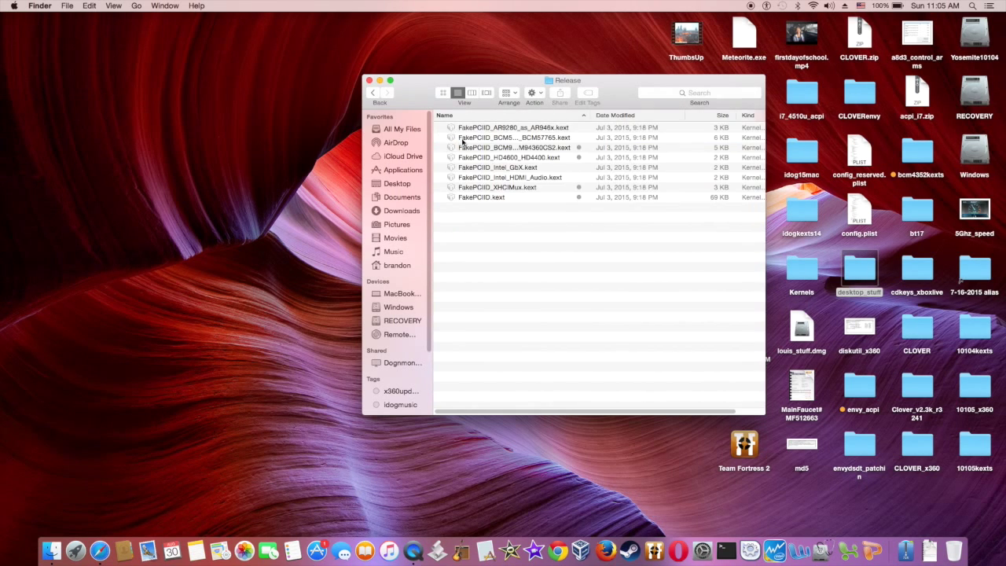
{"action": "left_click", "coordinate": [481, 198]}
{"action": "right_click", "coordinate": [481, 198]}
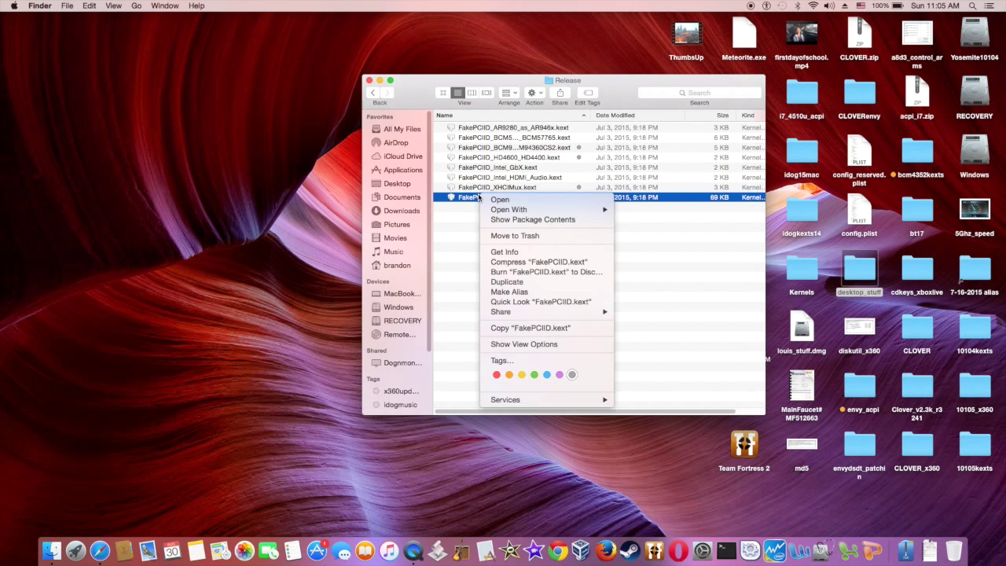
{"action": "left_click", "coordinate": [496, 251]}
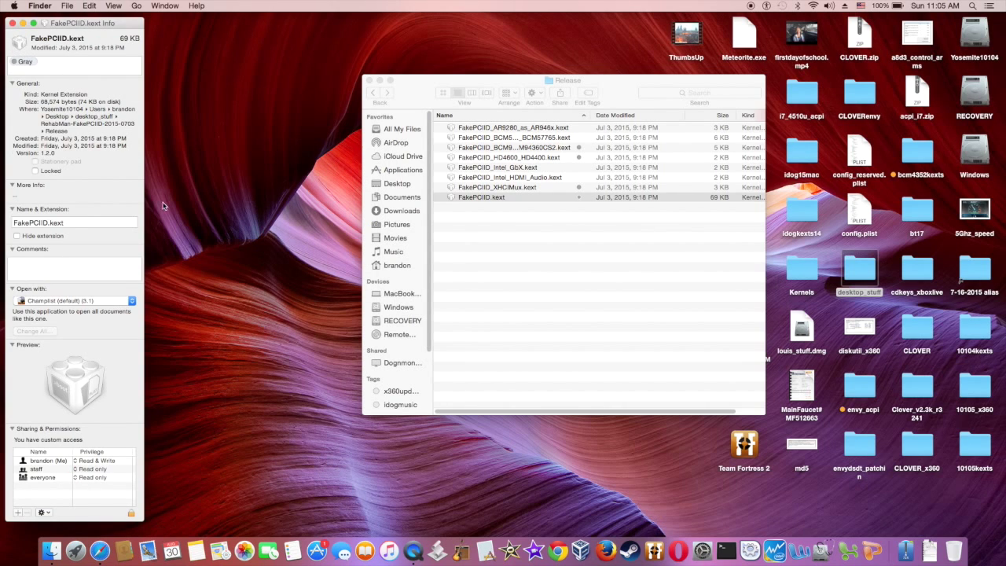
{"action": "left_click", "coordinate": [12, 23]}
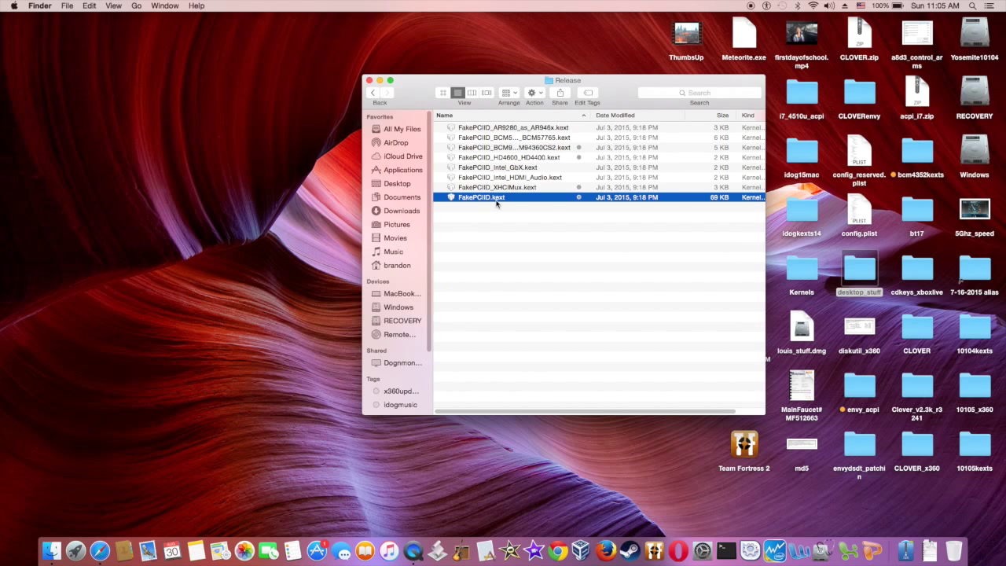
Step: Point out FakePCIID_HD4600_HD4400.kext in the Release folder and return to the desktop_stuff folder
{"action": "left_click", "coordinate": [531, 159]}
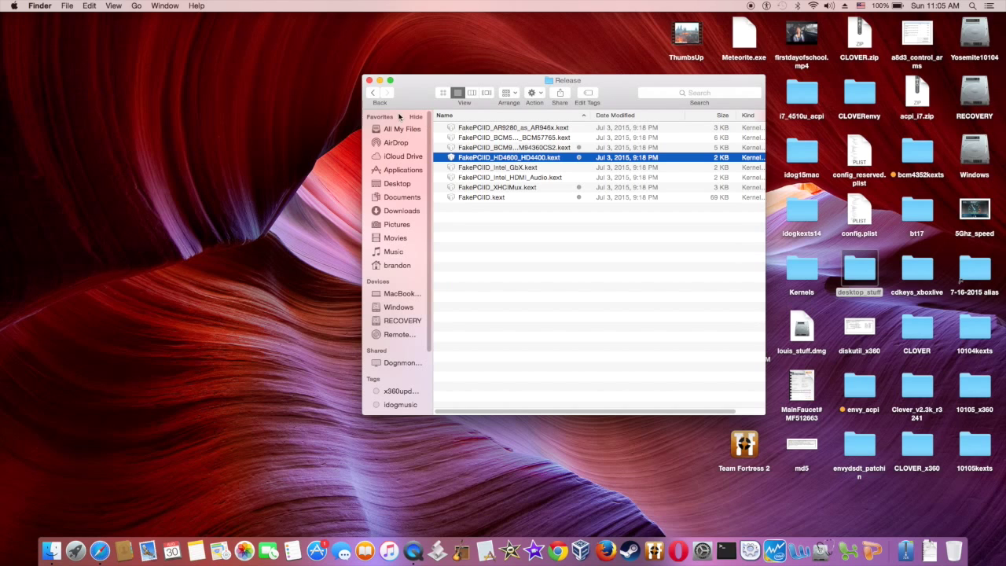
{"action": "left_click", "coordinate": [374, 94]}
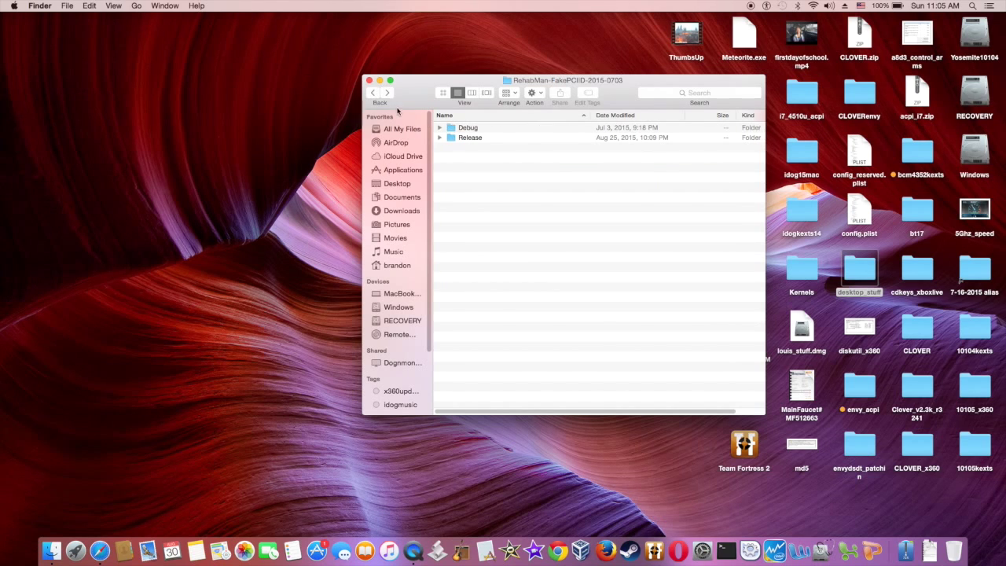
{"action": "left_click", "coordinate": [372, 94]}
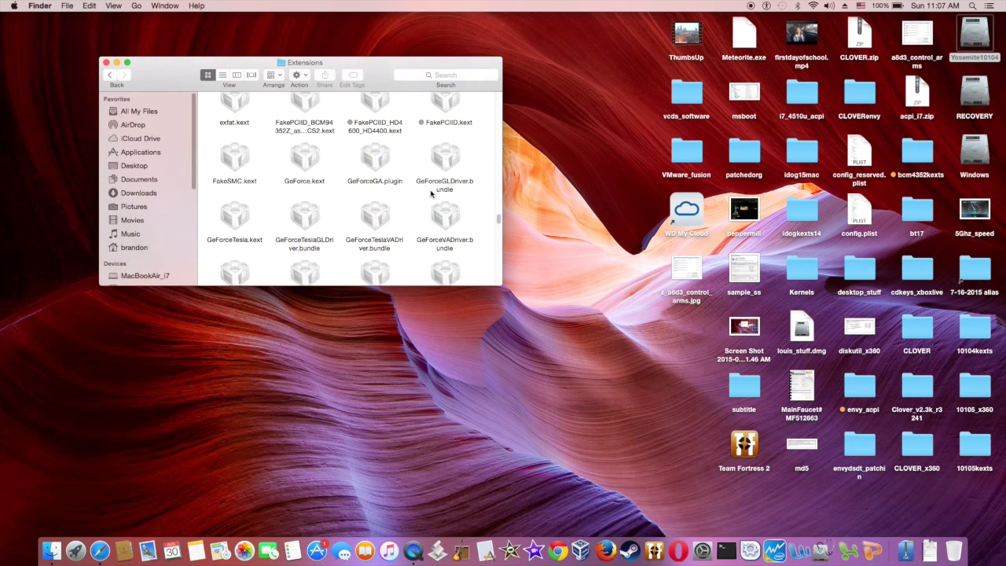
Step: Find the FakePCIID kexts in the Extensions folder and check the file information of FakePCIID_HD4600_HD4400.kext
{"action": "scroll", "coordinate": [424, 222], "scroll_direction": "up", "scroll_amount": 2}
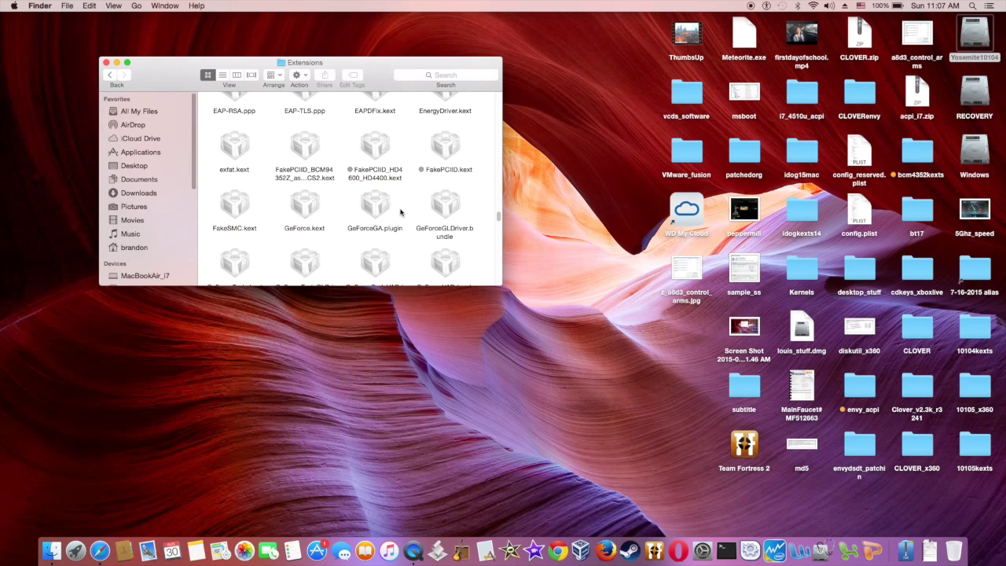
{"action": "left_click", "coordinate": [379, 180]}
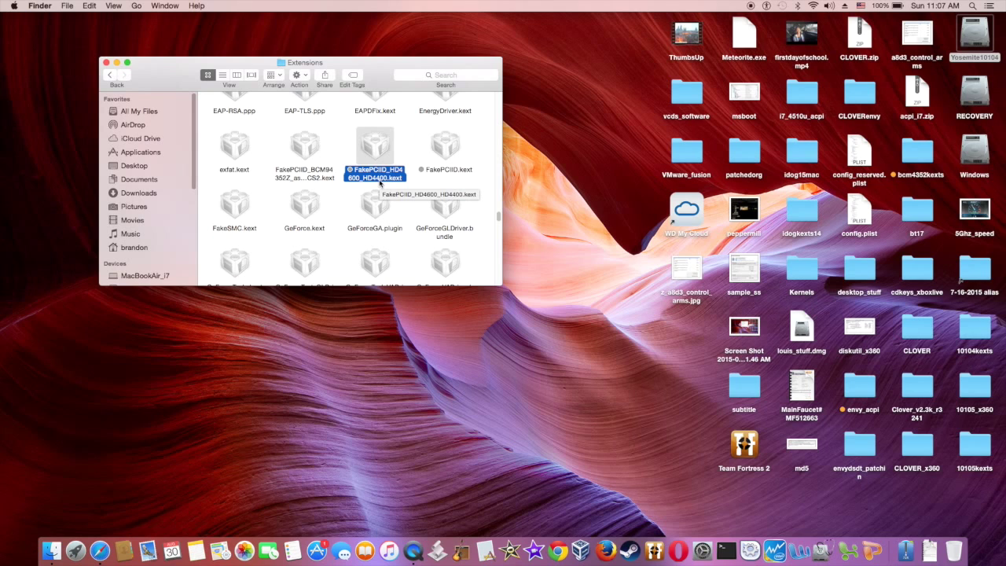
{"action": "left_click", "coordinate": [445, 170]}
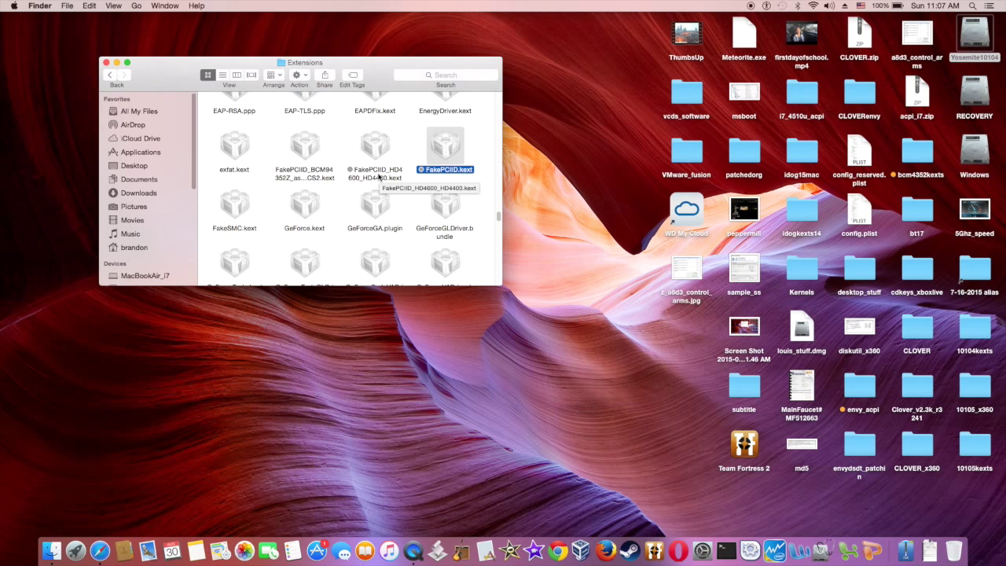
{"action": "right_click", "coordinate": [378, 176]}
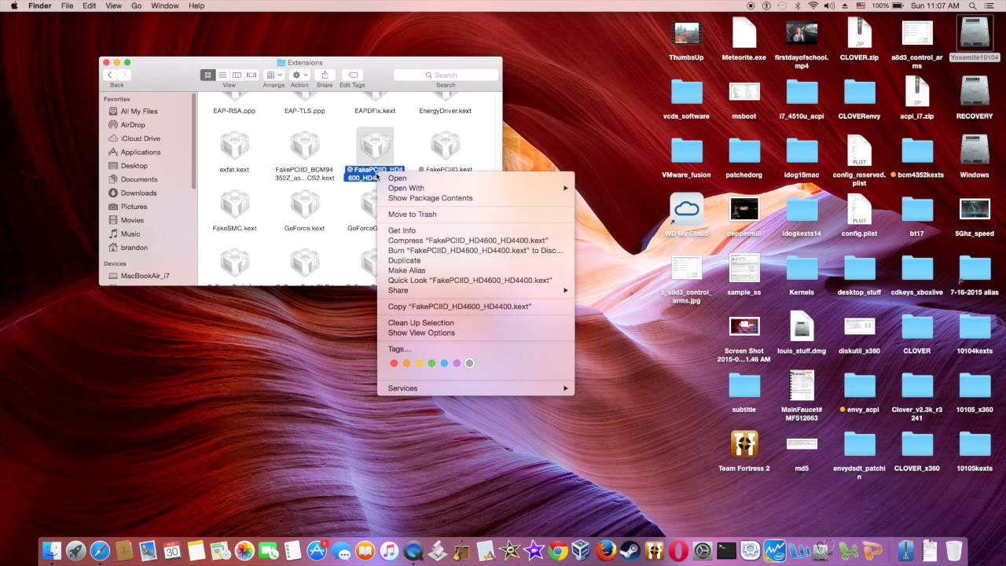
{"action": "left_click", "coordinate": [398, 230]}
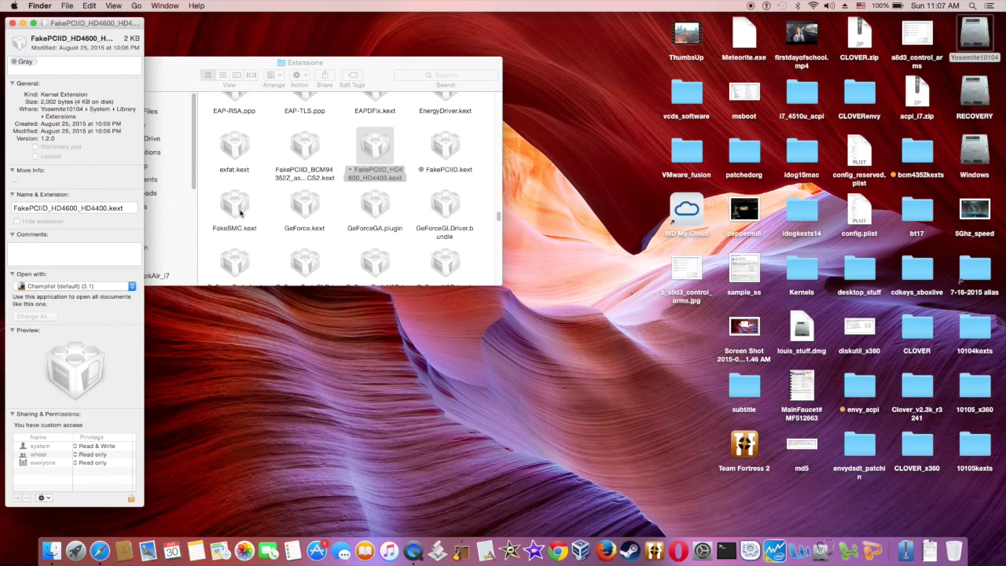
{"action": "left_click", "coordinate": [11, 23]}
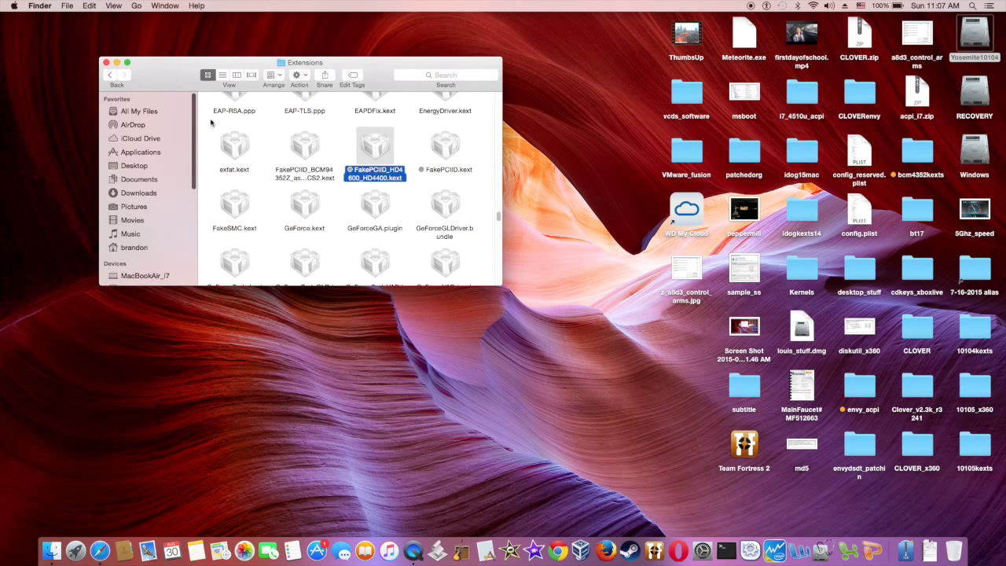
Step: Check the file information of the FakePCIID.kext installed in the Extensions folder and close it
{"action": "left_click", "coordinate": [456, 171]}
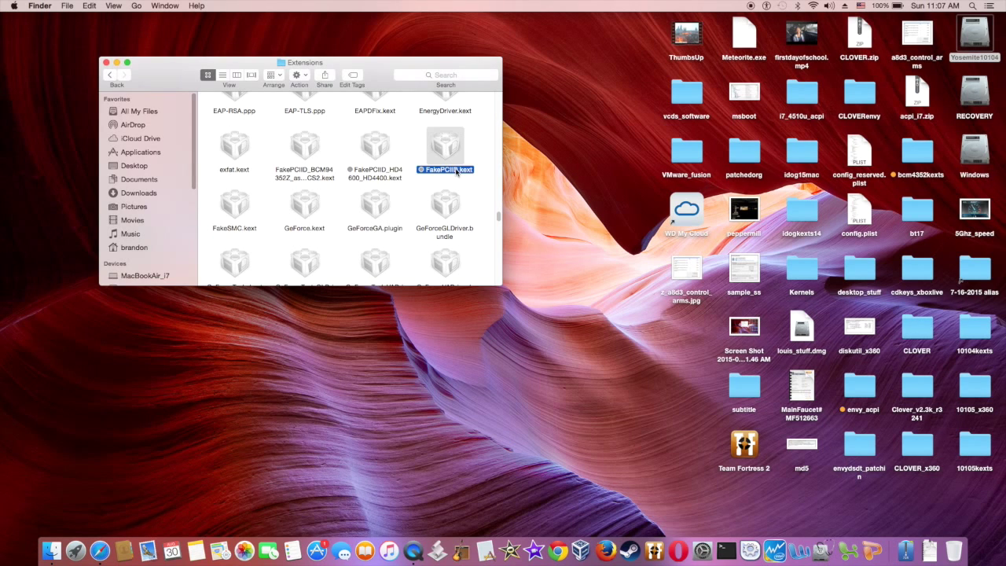
{"action": "right_click", "coordinate": [457, 171]}
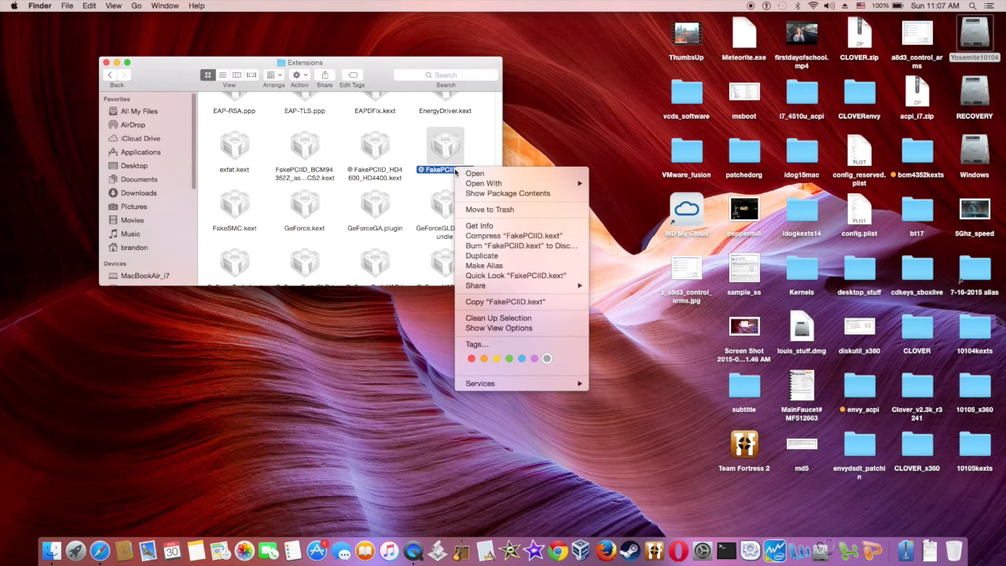
{"action": "left_click", "coordinate": [471, 225]}
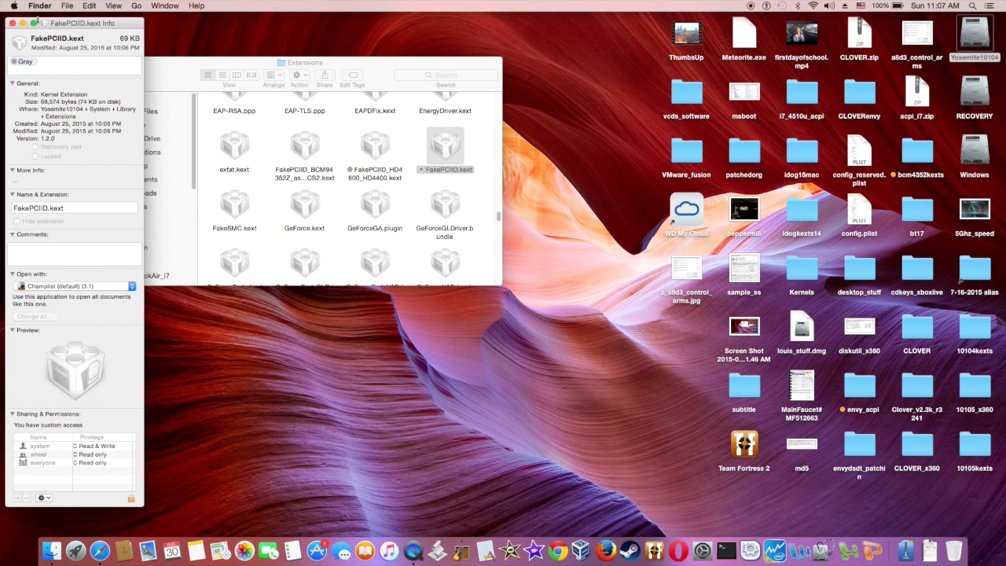
{"action": "left_click", "coordinate": [13, 23]}
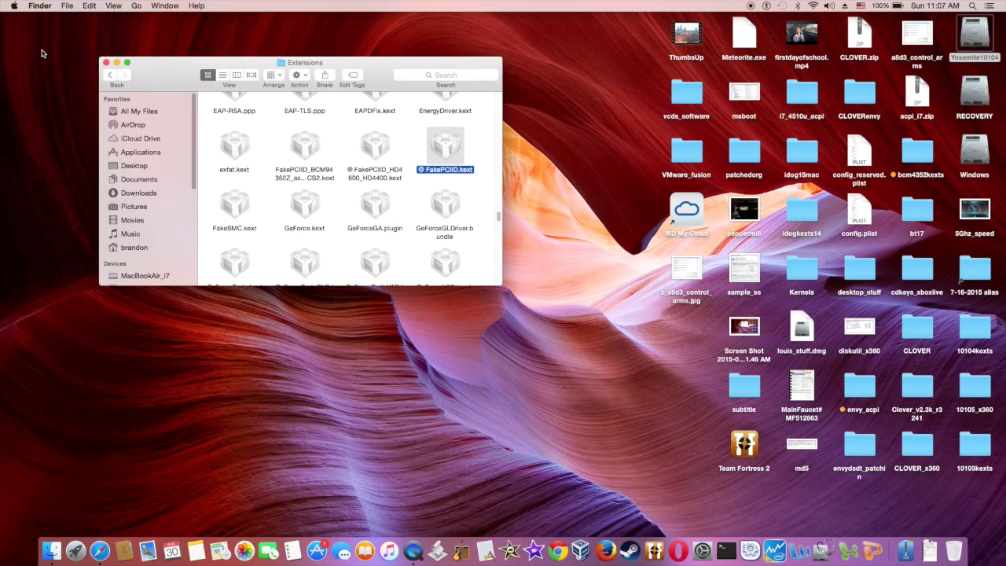
Step: Close the Extensions and Clover Configurator windows and open the desktop's config.plist in TextWrangler 4.5.12
{"action": "left_click", "coordinate": [106, 63]}
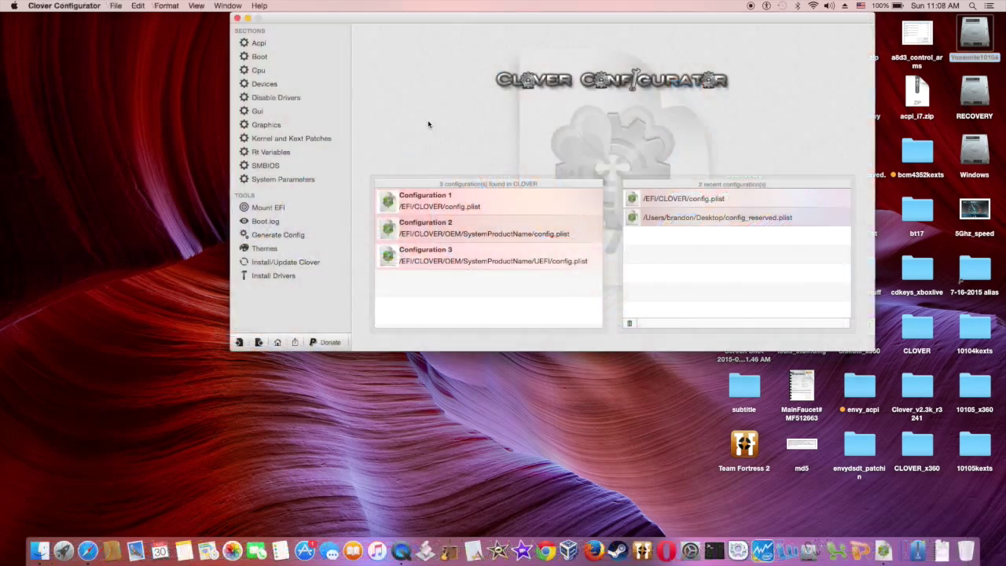
{"action": "left_click", "coordinate": [238, 18]}
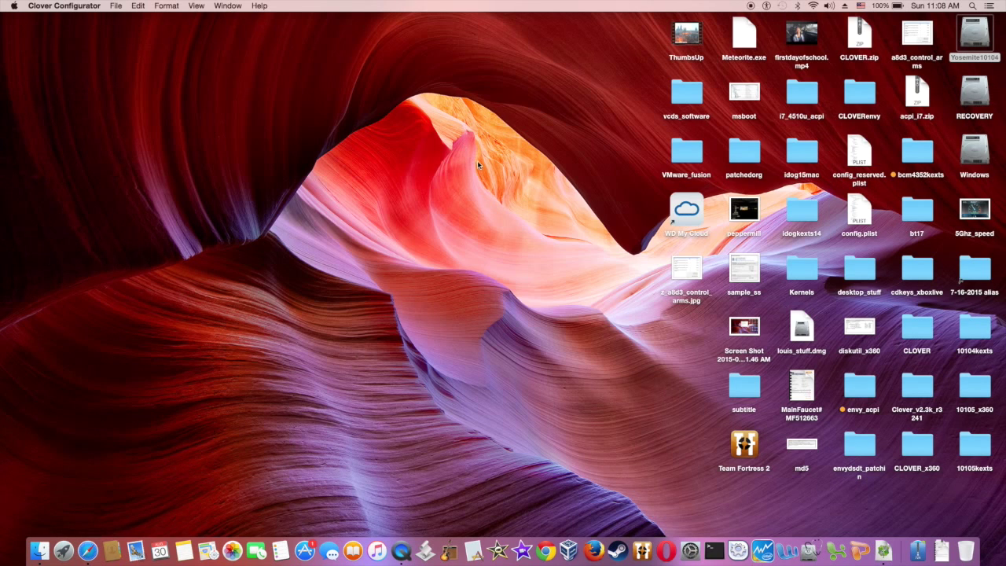
{"action": "left_click", "coordinate": [864, 233]}
{"action": "right_click", "coordinate": [864, 234]}
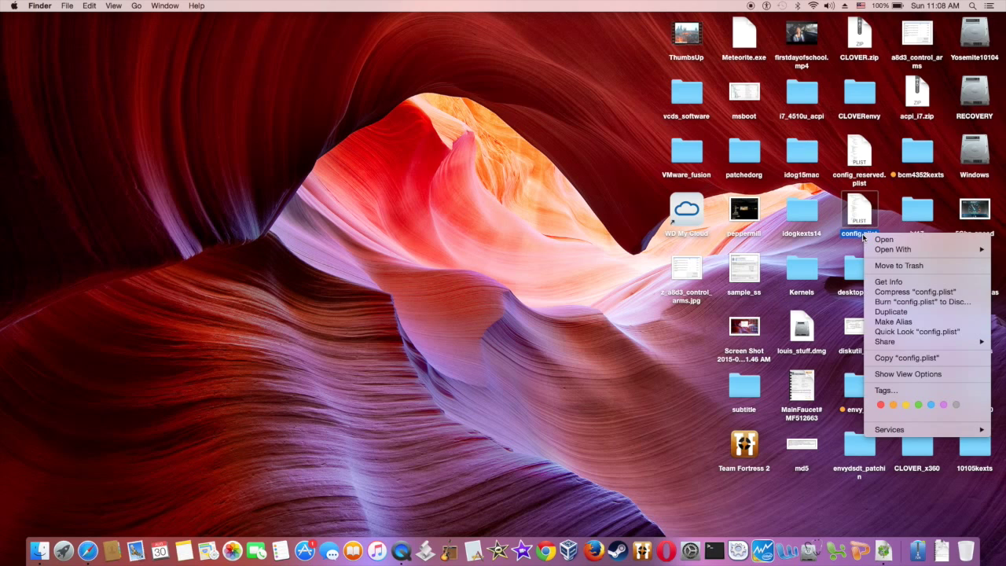
{"action": "mouse_move", "coordinate": [880, 249]}
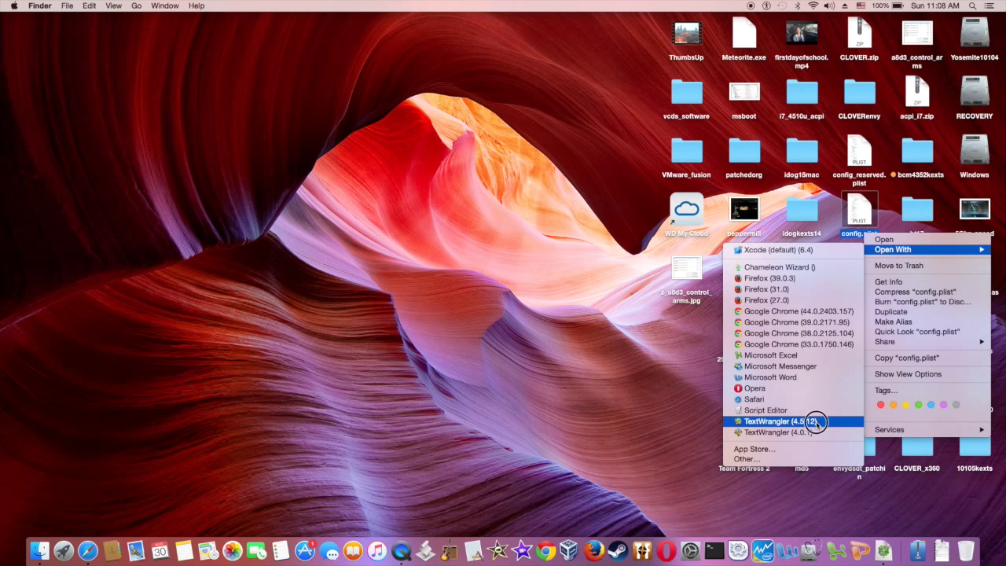
{"action": "left_click", "coordinate": [817, 421]}
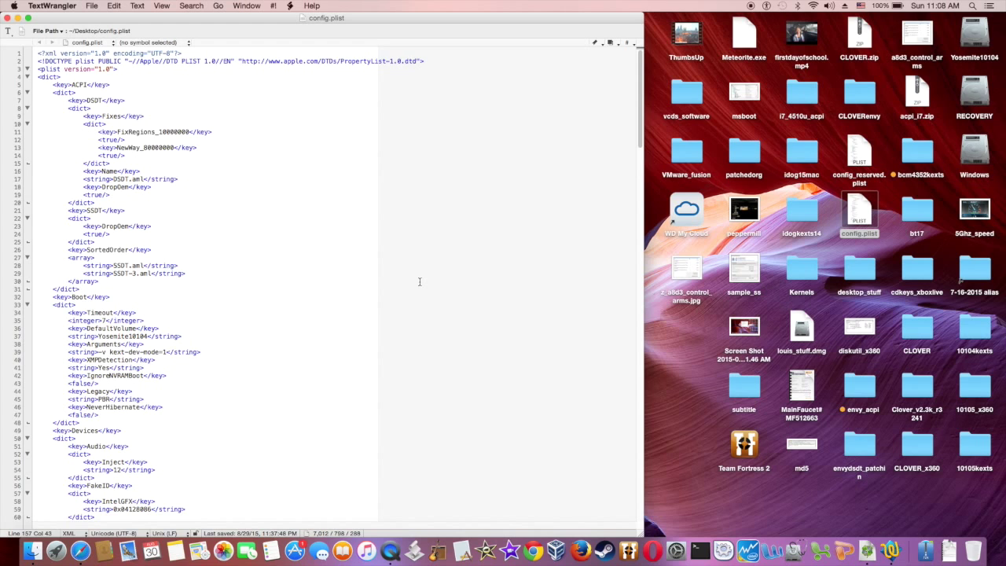
Step: Locate the Devices section in config.plist and highlight its key and the FakeID block containing the IntelGFX entry
{"action": "scroll", "coordinate": [419, 282], "scroll_direction": "down", "scroll_amount": 3}
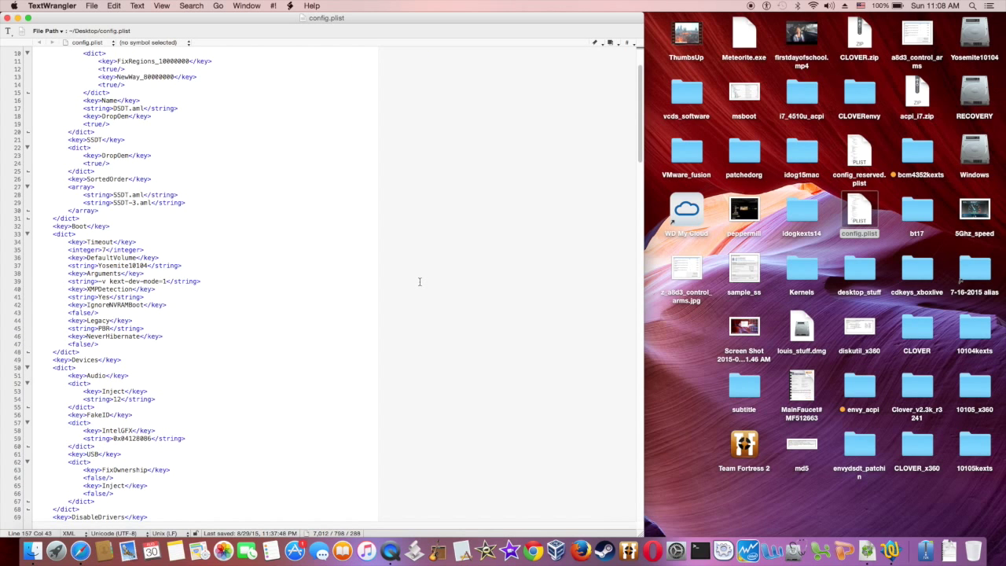
{"action": "scroll", "coordinate": [418, 281], "scroll_direction": "down", "scroll_amount": 4}
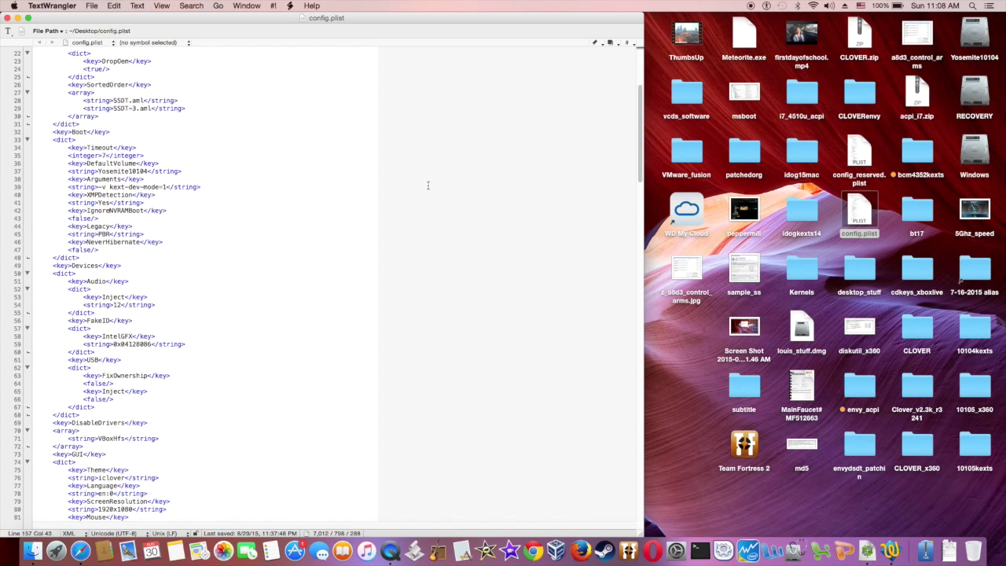
{"action": "scroll", "coordinate": [428, 185], "scroll_direction": "down", "scroll_amount": 1}
{"action": "scroll", "coordinate": [428, 186], "scroll_direction": "down", "scroll_amount": 1}
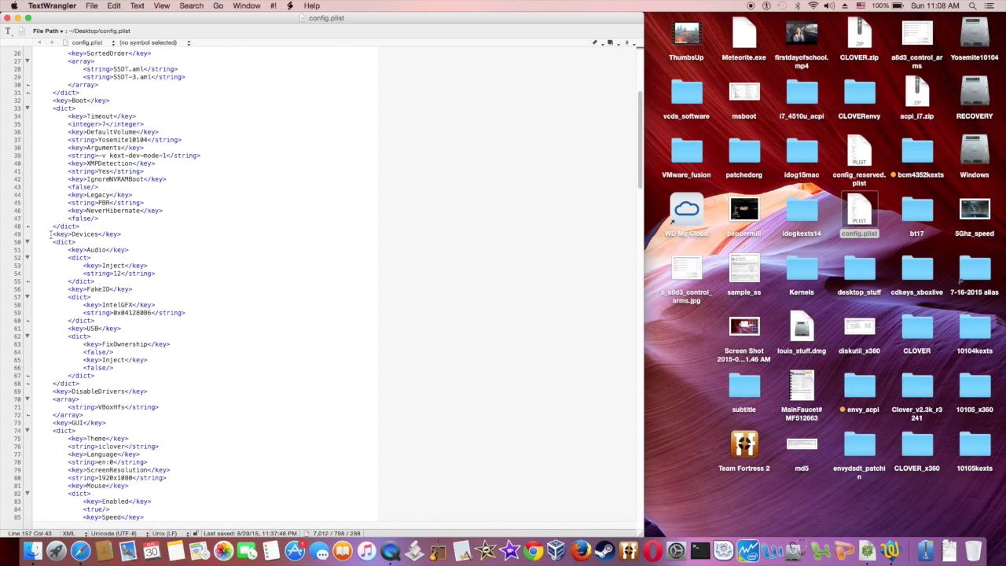
{"action": "left_click_drag", "start_coordinate": [50, 234], "coordinate": [122, 234]}
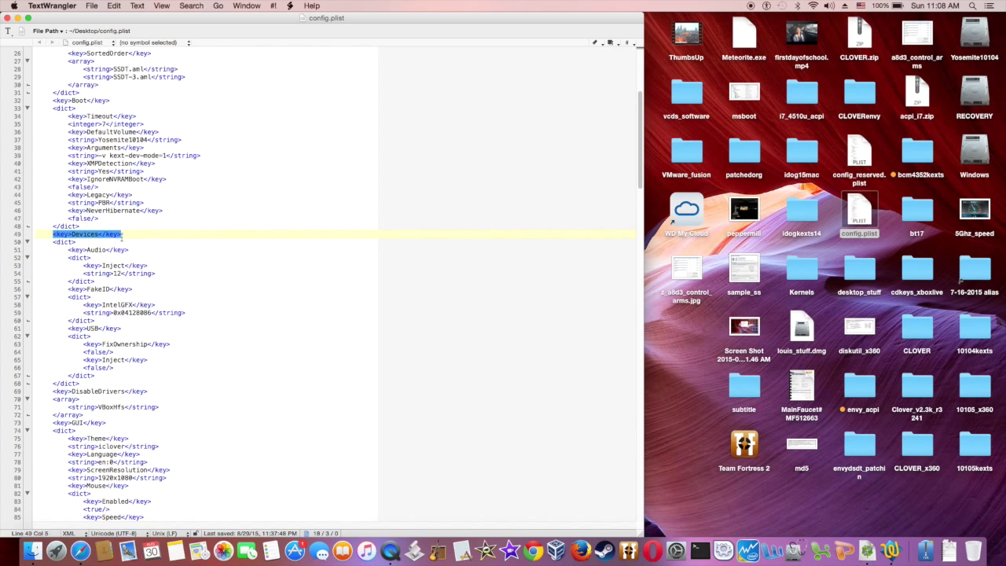
{"action": "left_click", "coordinate": [68, 290]}
{"action": "left_click_drag", "start_coordinate": [69, 289], "coordinate": [104, 313]}
{"action": "left_click_drag", "start_coordinate": [103, 314], "coordinate": [81, 321]}
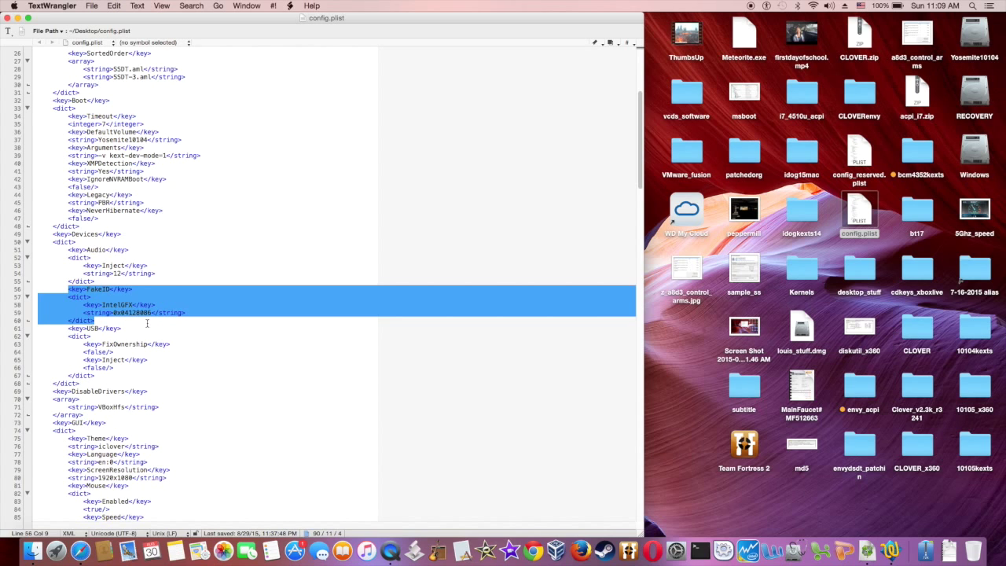
Step: Find the Graphics section of config.plist and highlight the ig-platform-id entry and the Intel entry under Inject
{"action": "scroll", "coordinate": [146, 323], "scroll_direction": "down", "scroll_amount": 10}
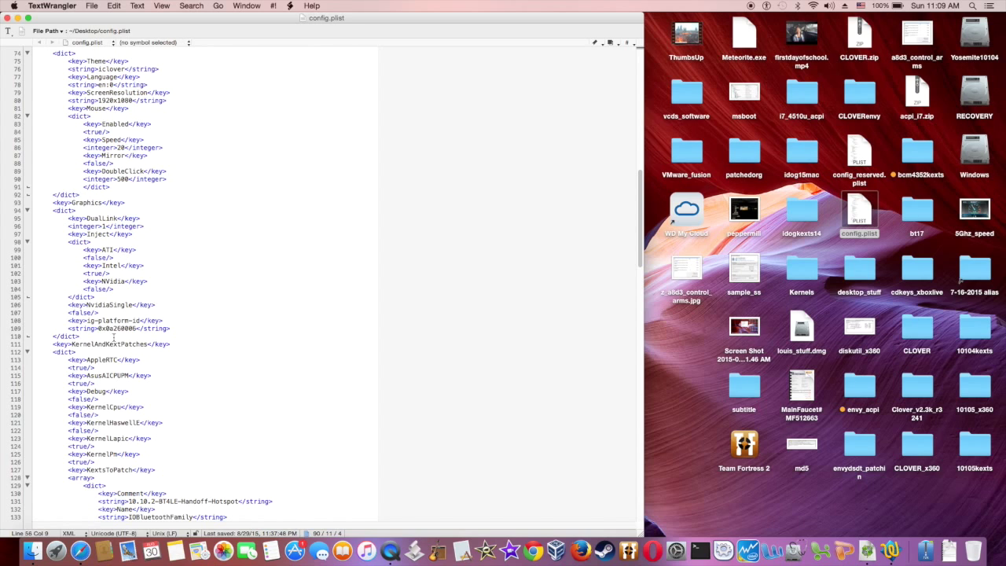
{"action": "left_click_drag", "start_coordinate": [67, 320], "coordinate": [106, 328]}
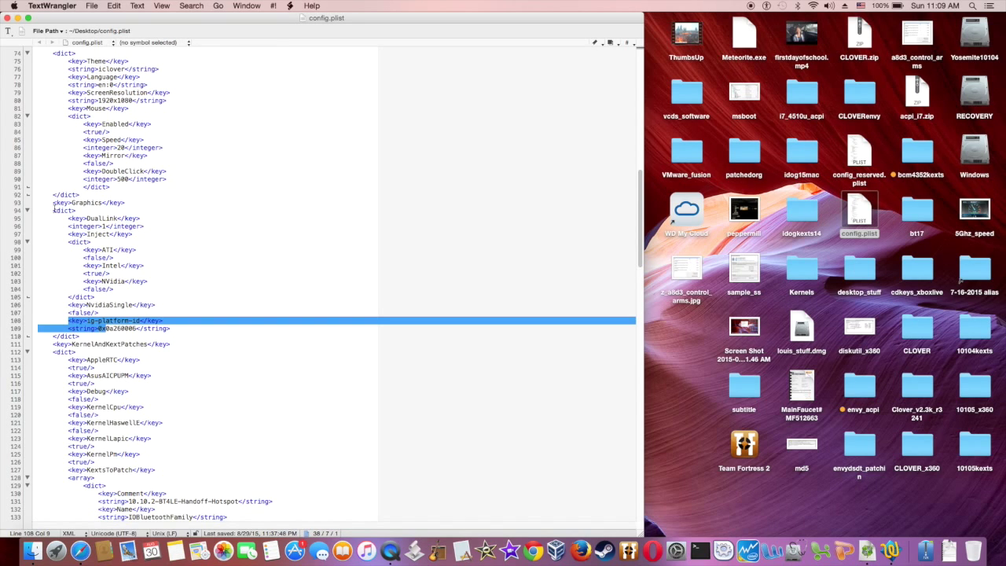
{"action": "left_click_drag", "start_coordinate": [53, 203], "coordinate": [131, 203]}
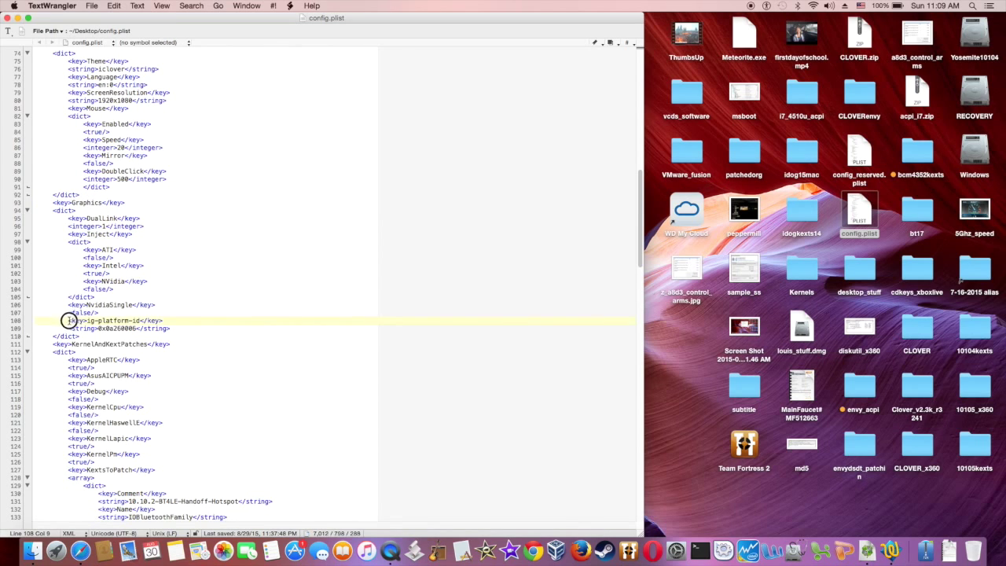
{"action": "left_click_drag", "start_coordinate": [68, 320], "coordinate": [177, 329]}
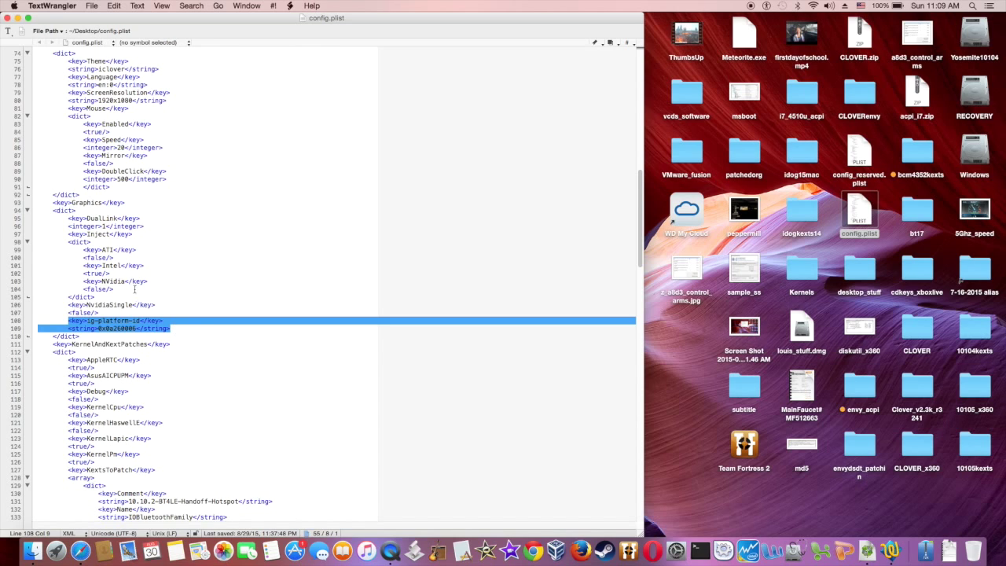
{"action": "left_click", "coordinate": [81, 265]}
{"action": "left_click_drag", "start_coordinate": [81, 266], "coordinate": [111, 274]}
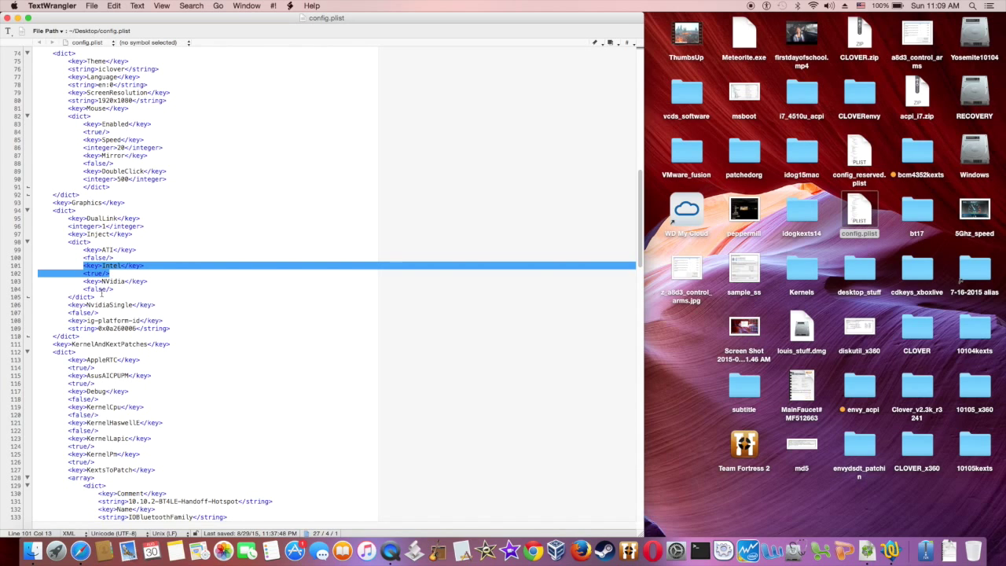